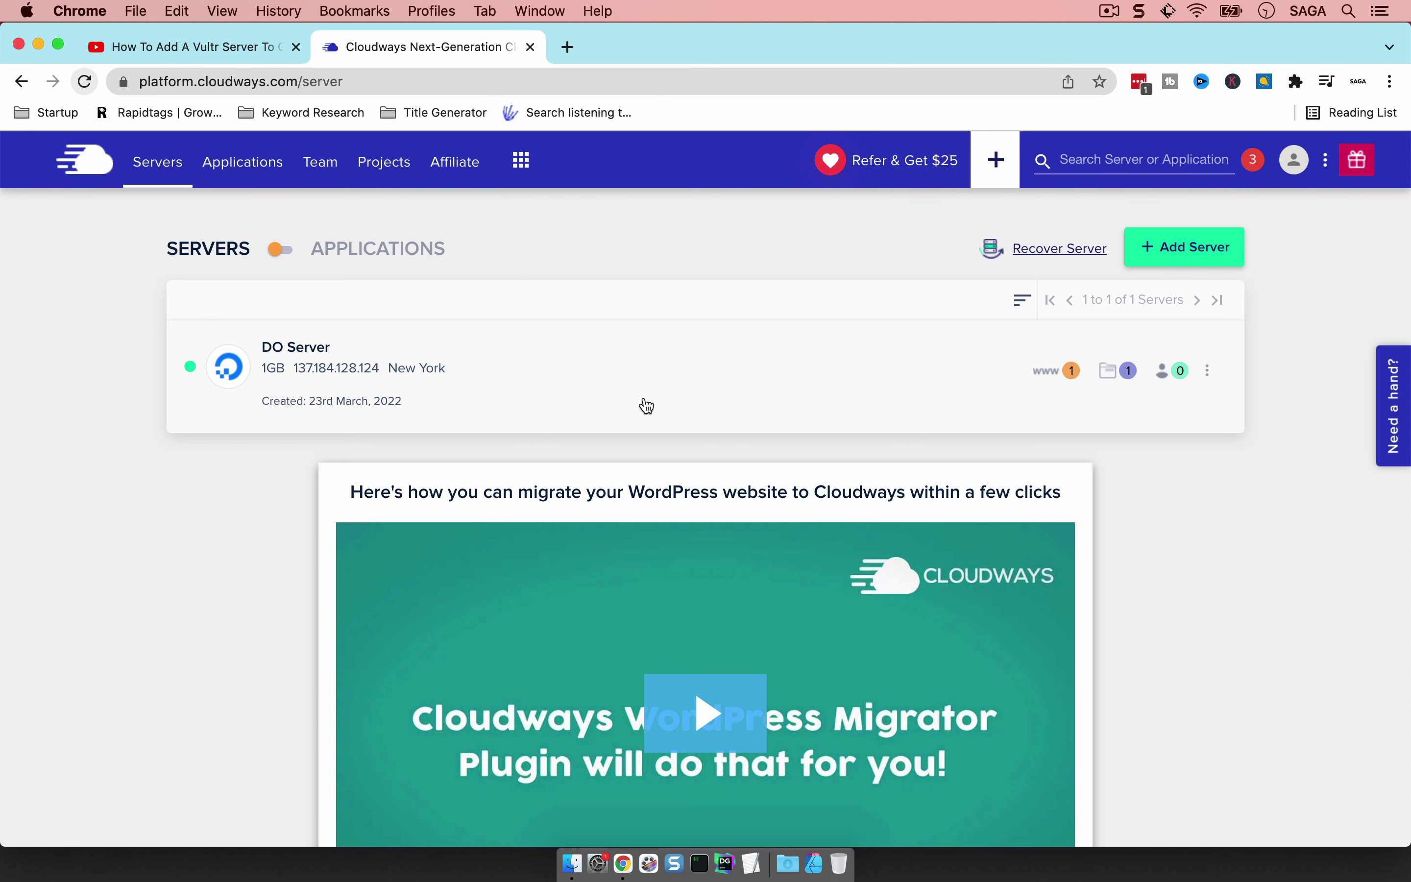
# - Open the DO Server and review its resource usage summary in Monitoring
pyautogui.click(647, 405)
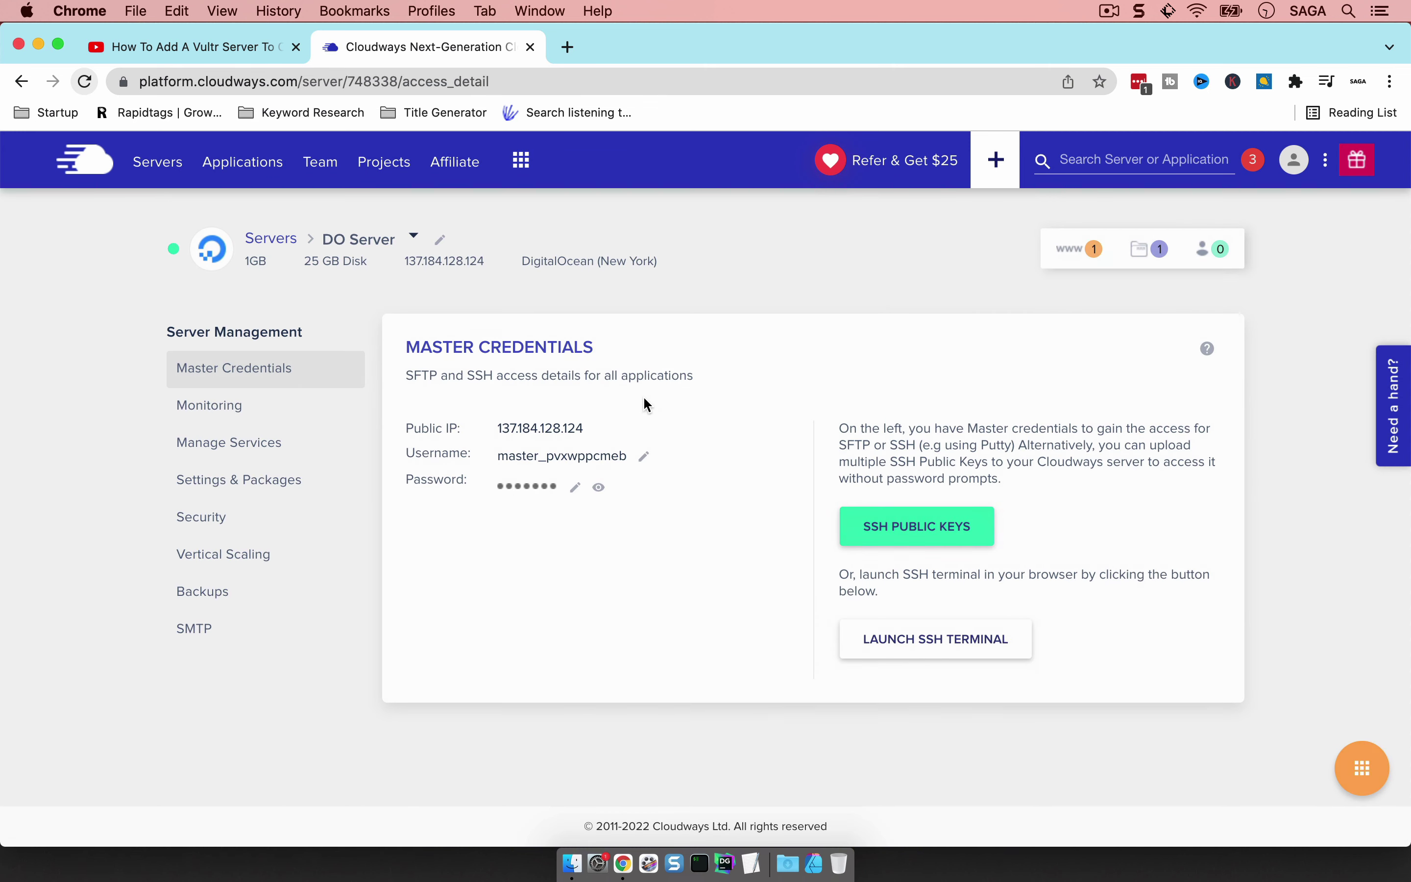
pyautogui.click(265, 408)
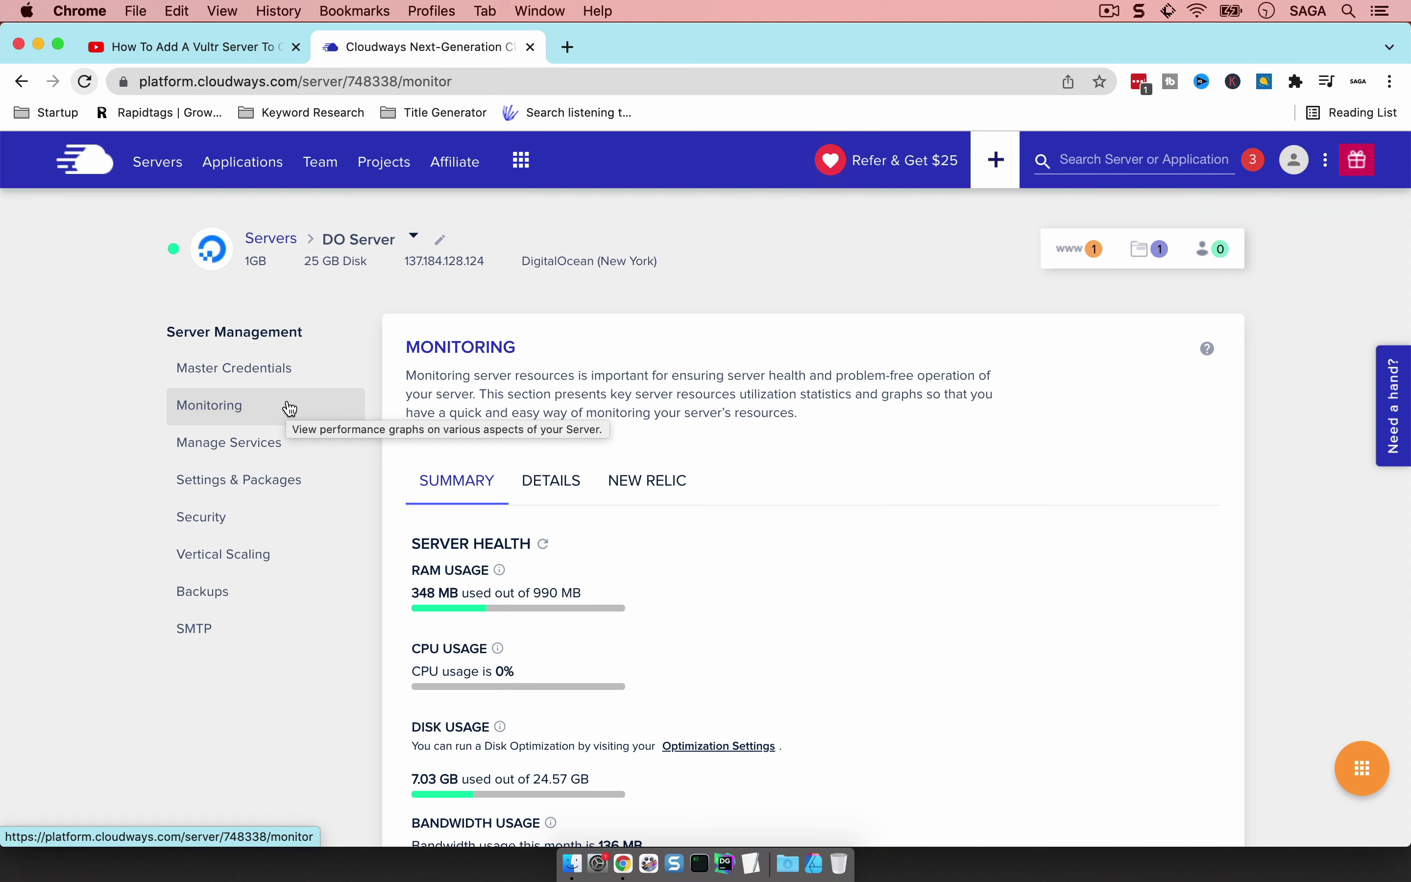
pyautogui.scroll(-3, 531, 528)
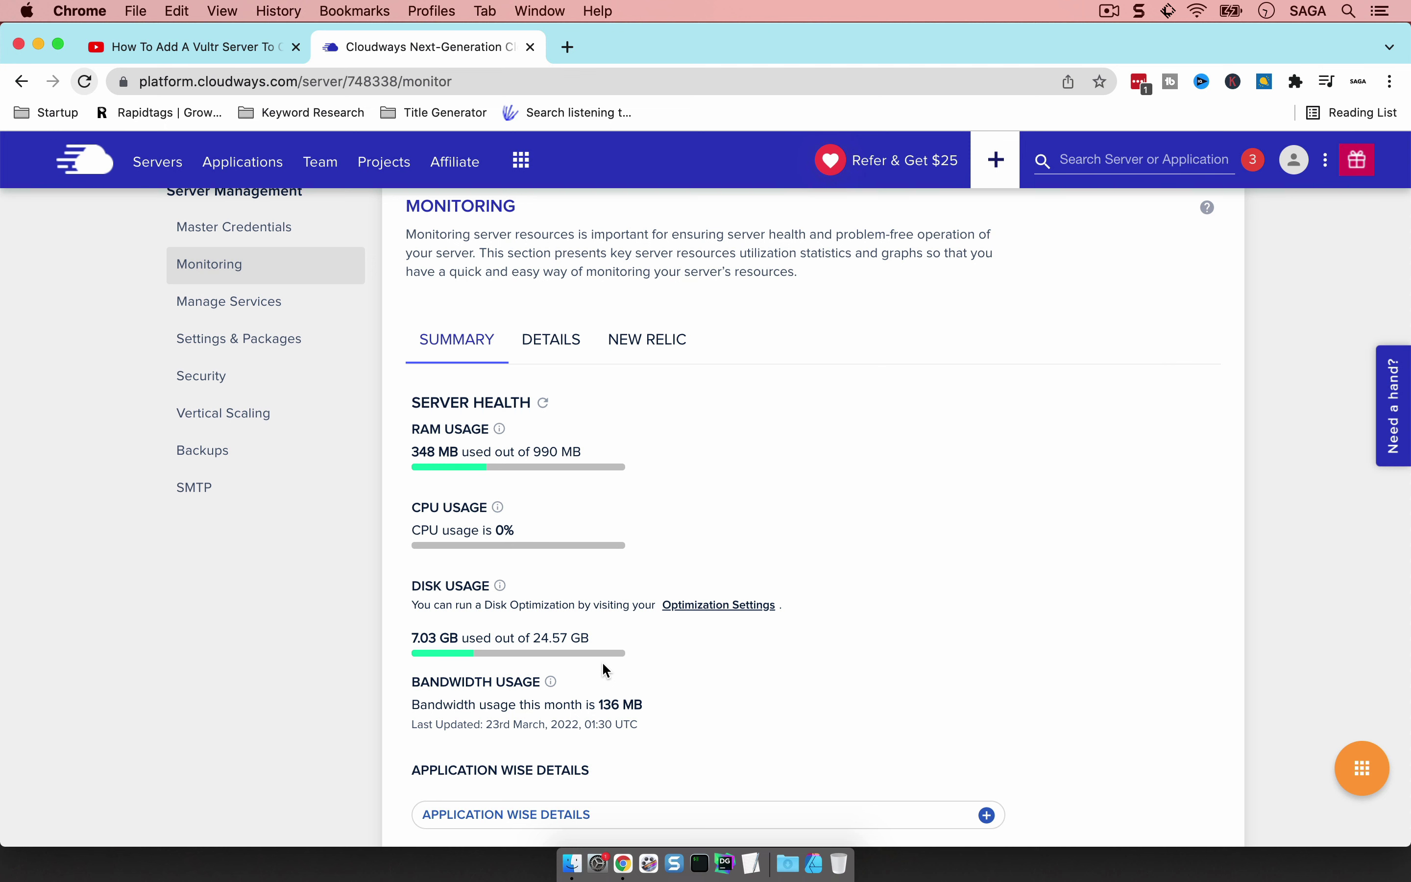
pyautogui.scroll(3, 606, 671)
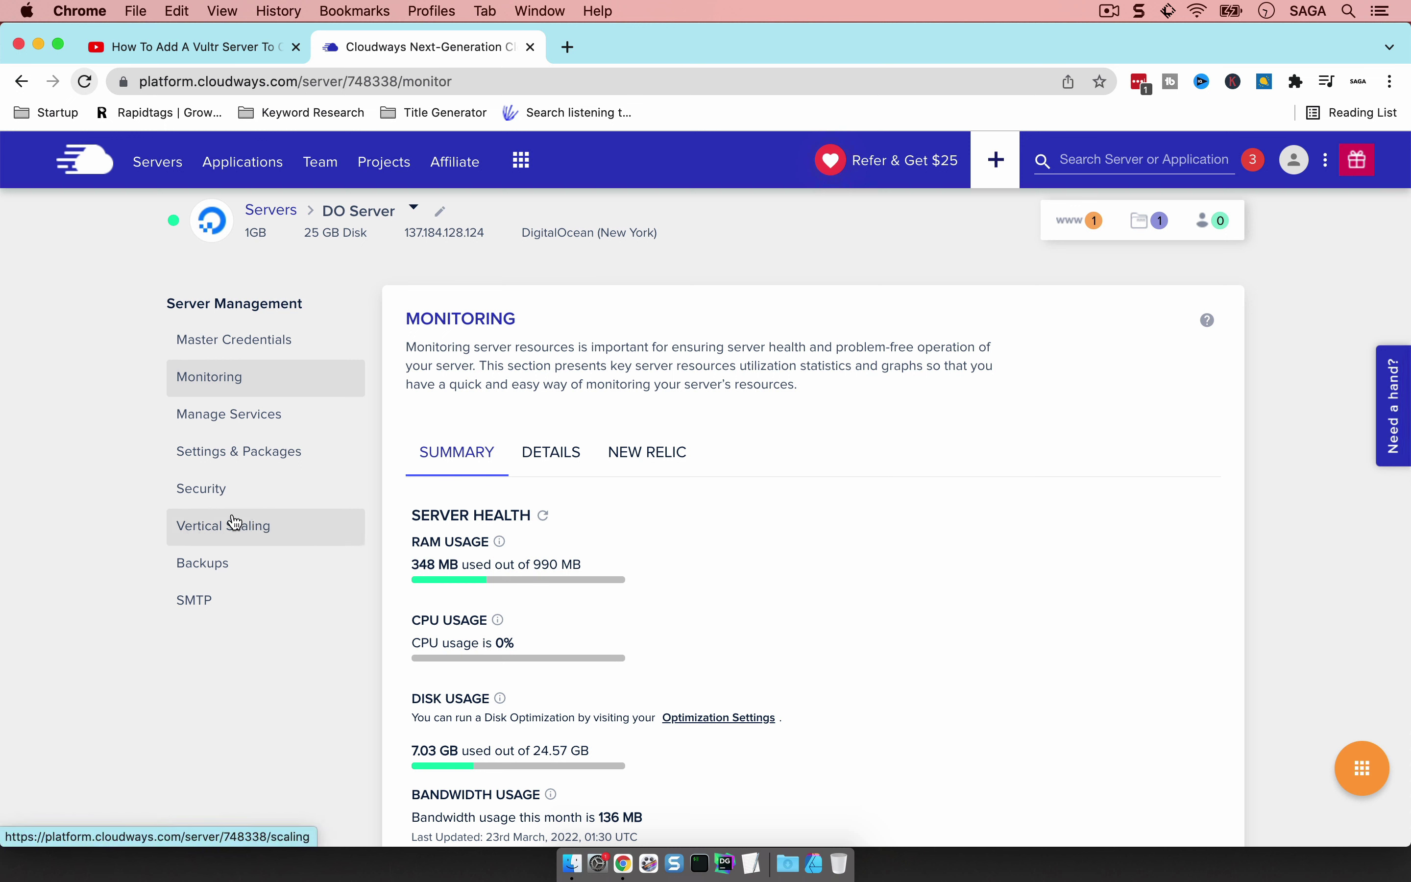
# - Compare the specifications and prices of the 4GB, premium 4GB and premium 16GB server sizes in Vertical Scaling
pyautogui.click(213, 522)
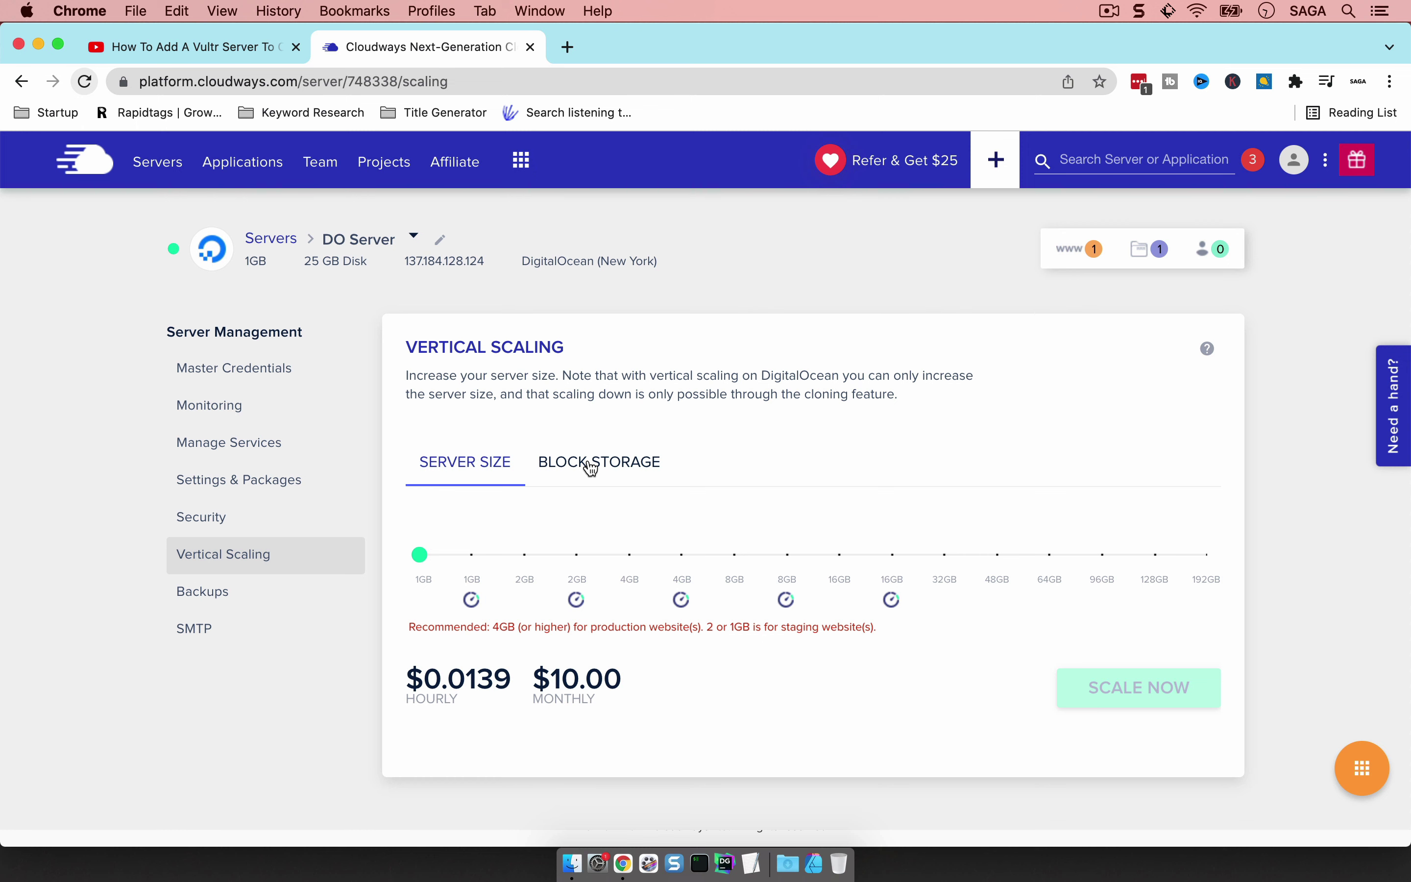
pyautogui.click(580, 554)
pyautogui.click(628, 551)
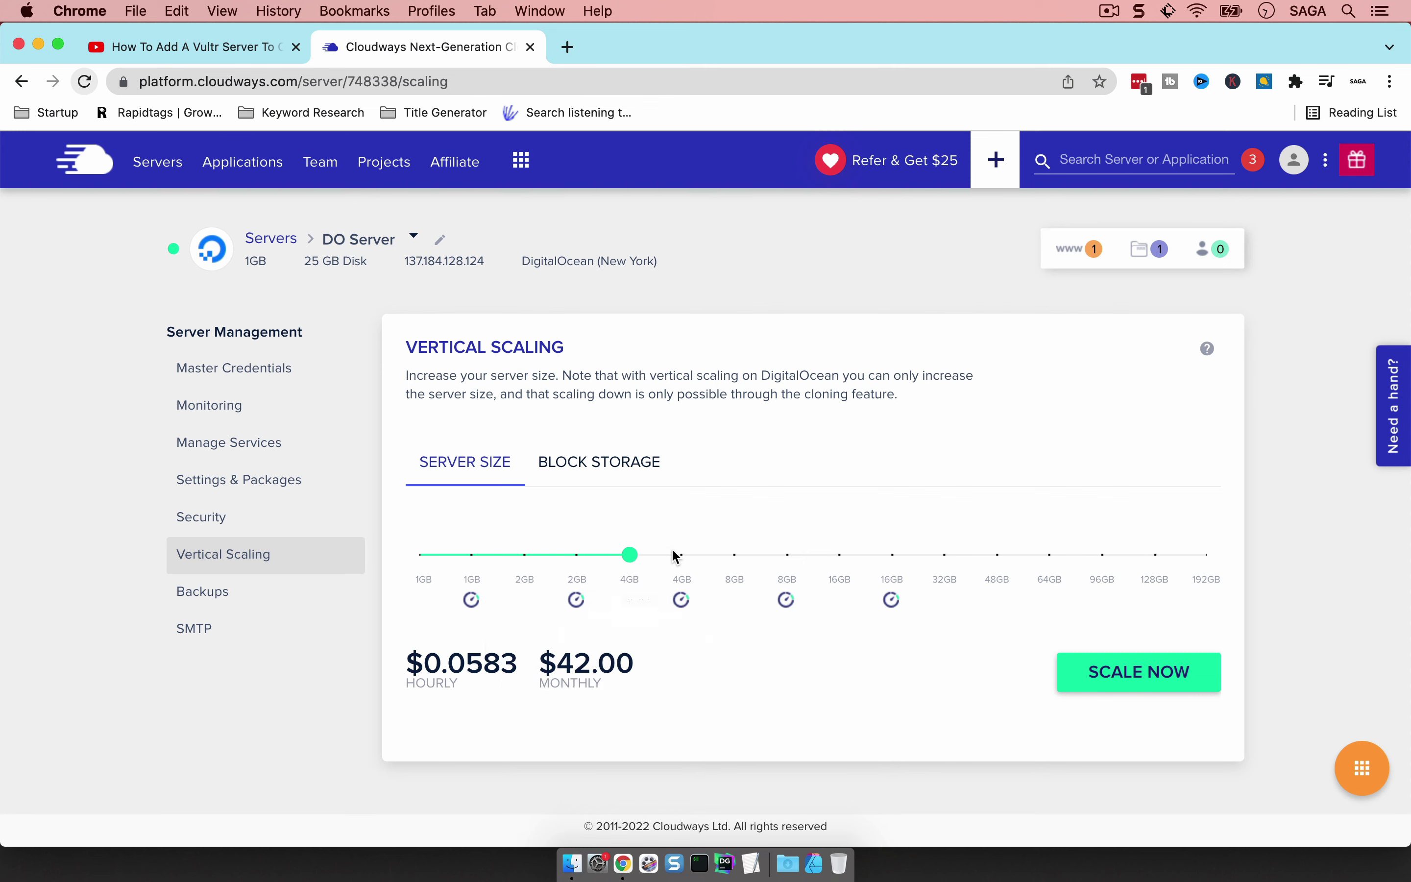
pyautogui.click(673, 551)
pyautogui.moveTo(571, 557)
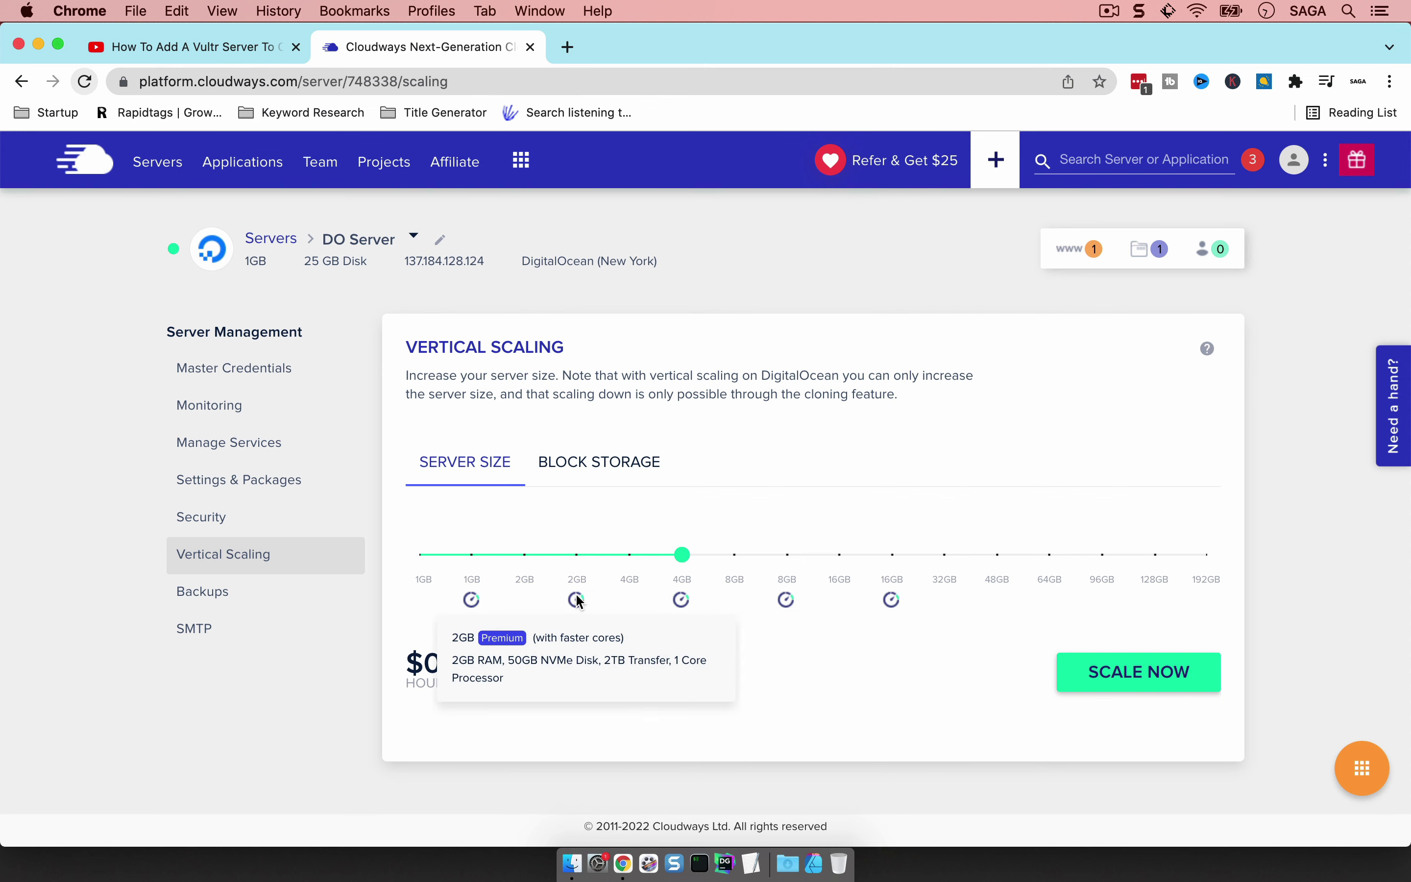
pyautogui.moveTo(472, 600)
pyautogui.moveTo(580, 604)
pyautogui.moveTo(892, 600)
pyautogui.click(892, 555)
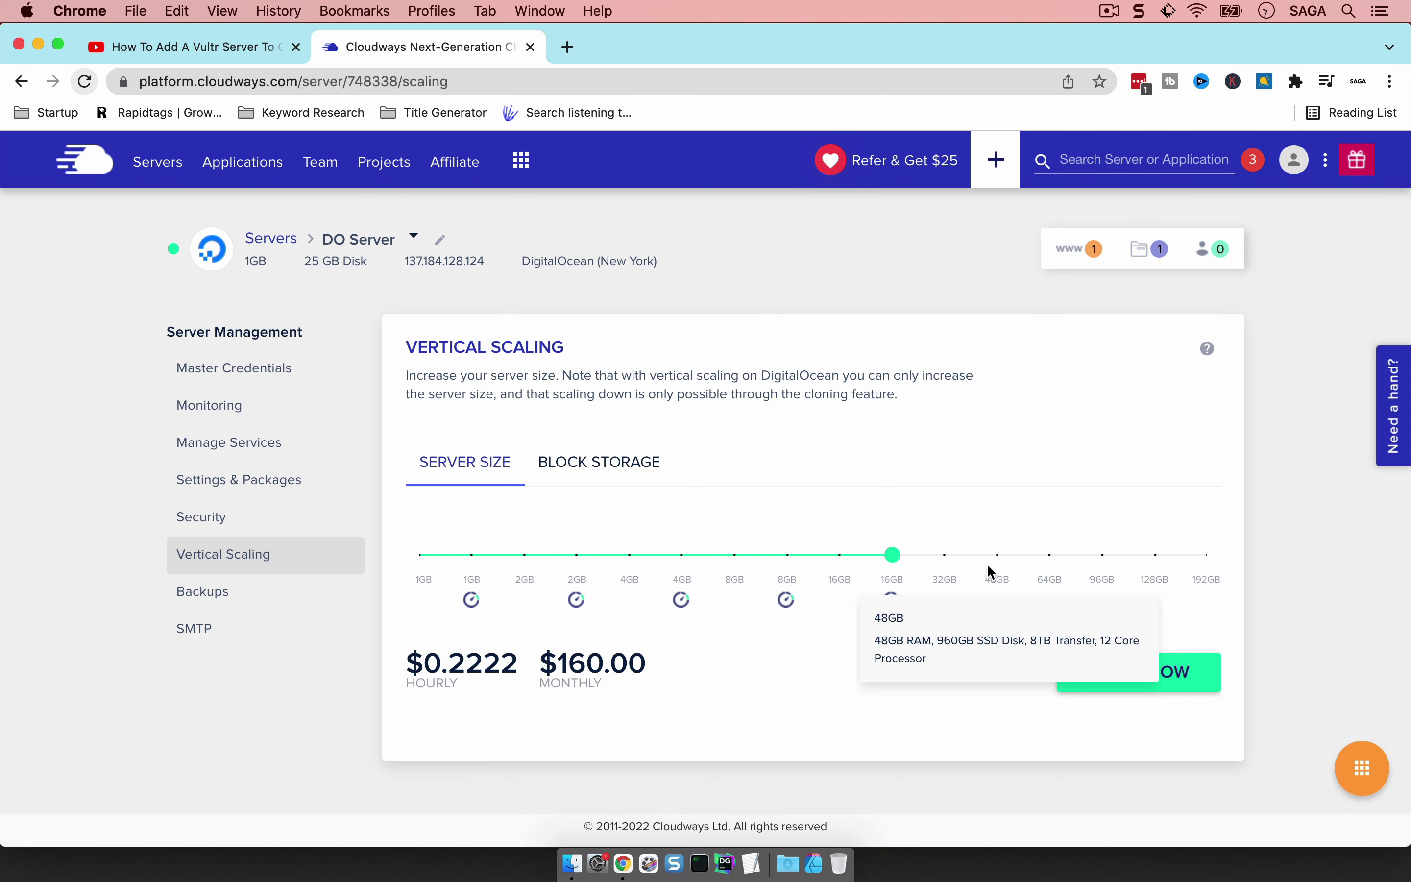
# - Glance at the block storage settings, and compare the premium 8GB server size with the standard 16GB size
pyautogui.click(589, 465)
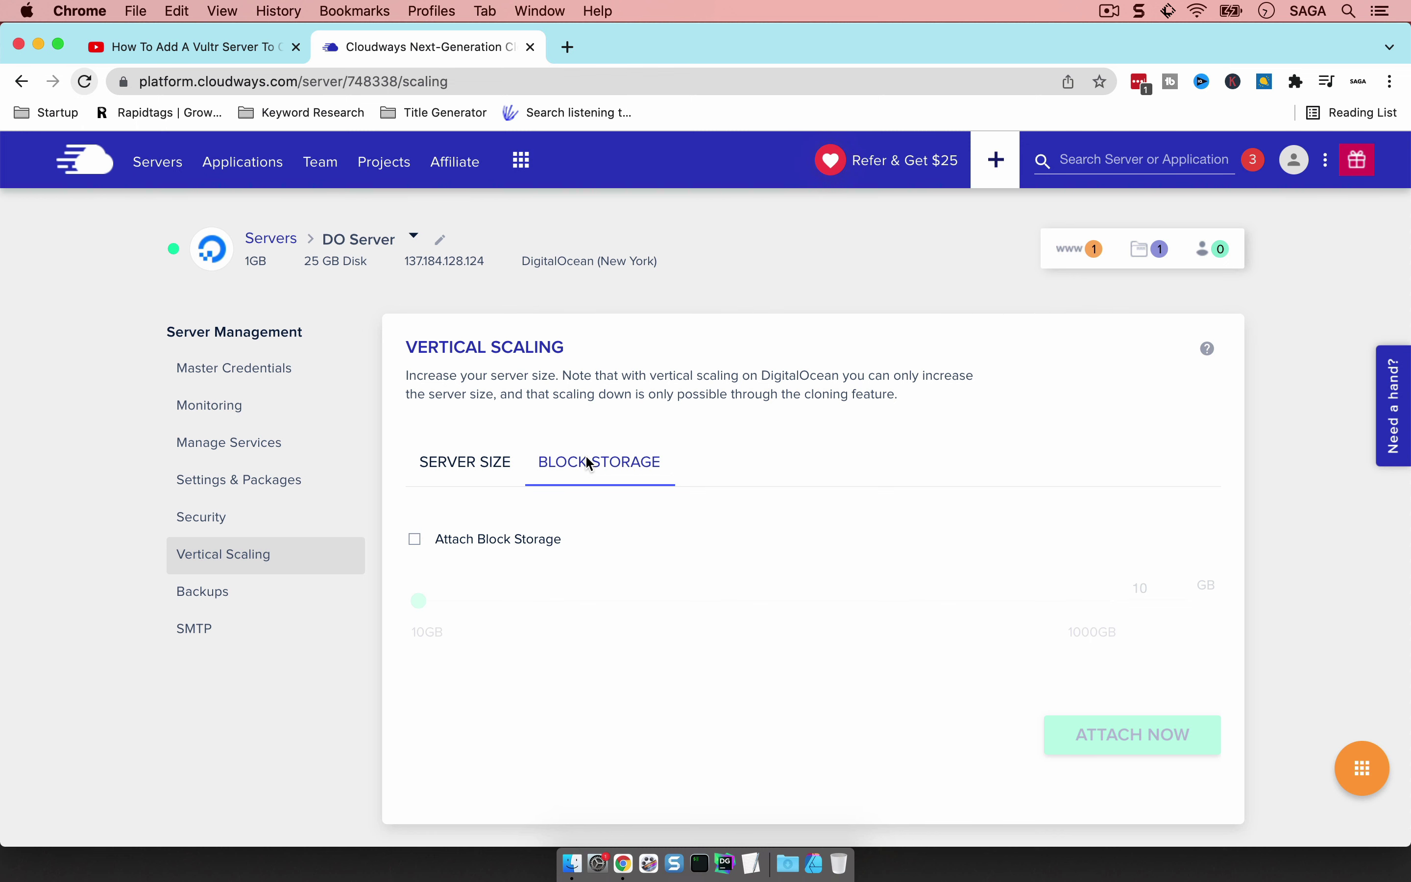
pyautogui.click(483, 459)
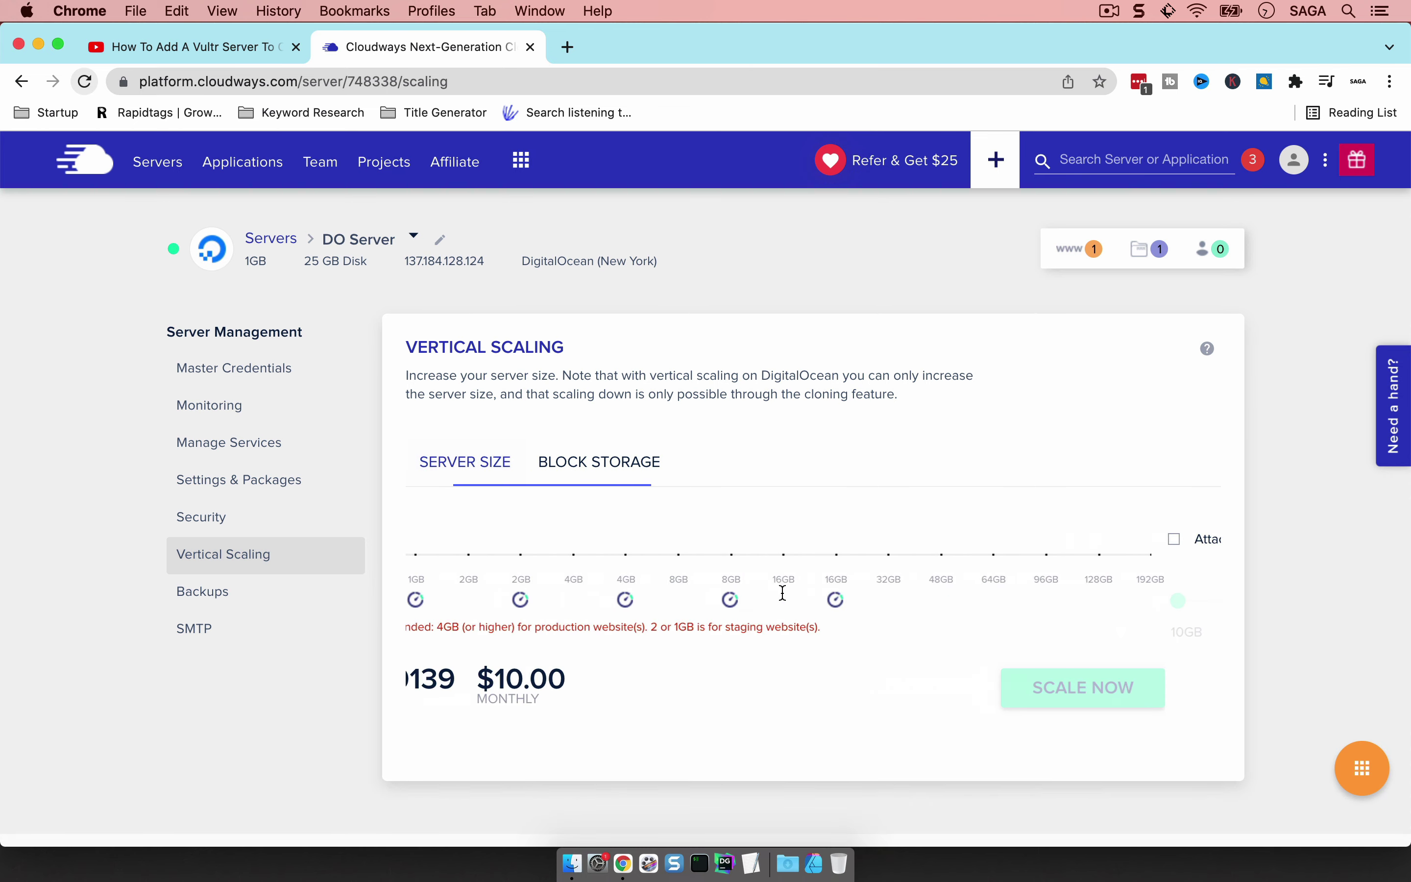
pyautogui.click(787, 554)
pyautogui.click(840, 554)
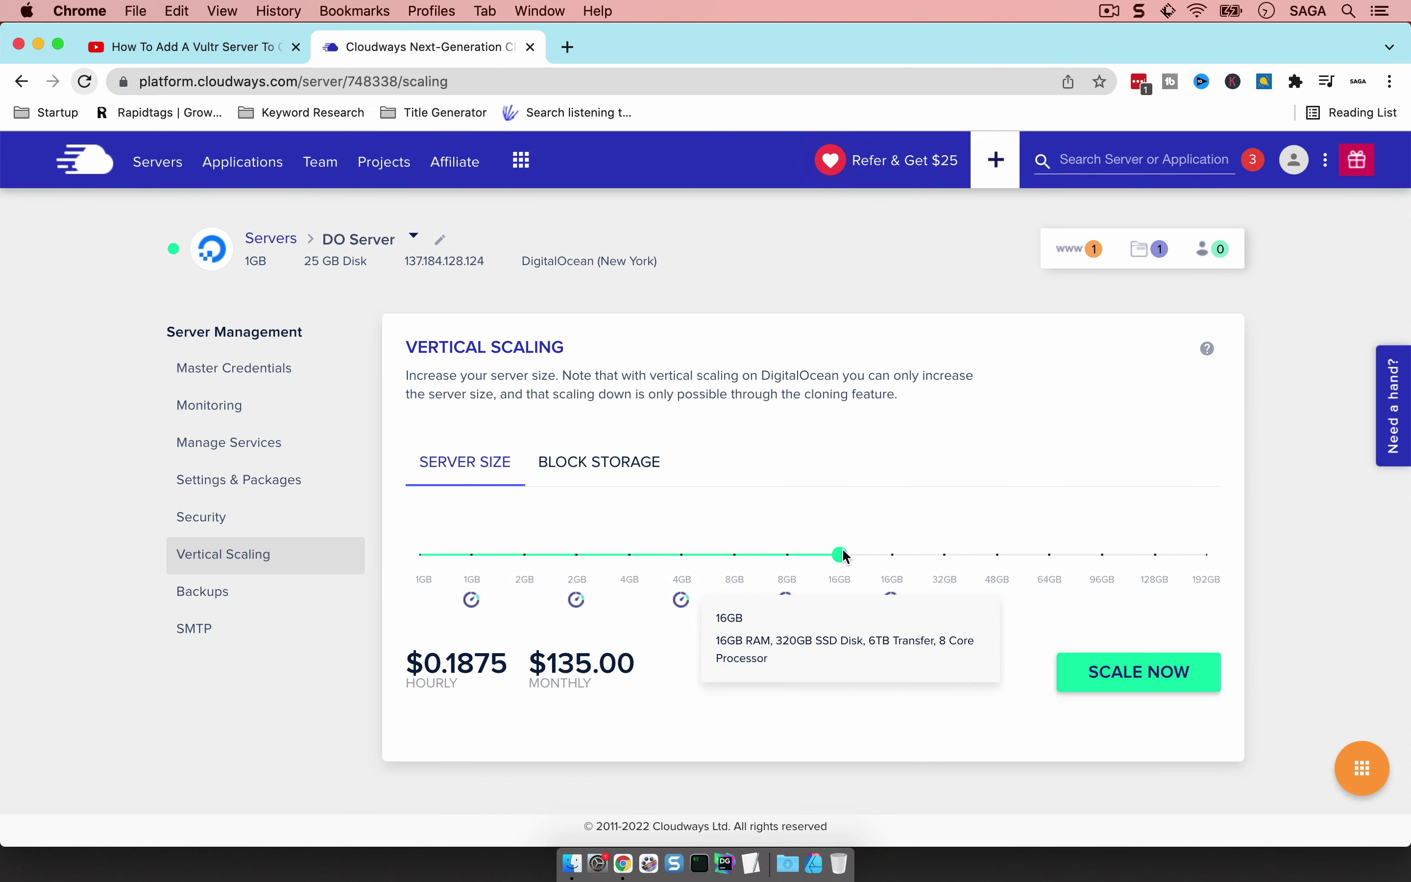
pyautogui.click(787, 554)
pyautogui.click(832, 555)
pyautogui.click(787, 554)
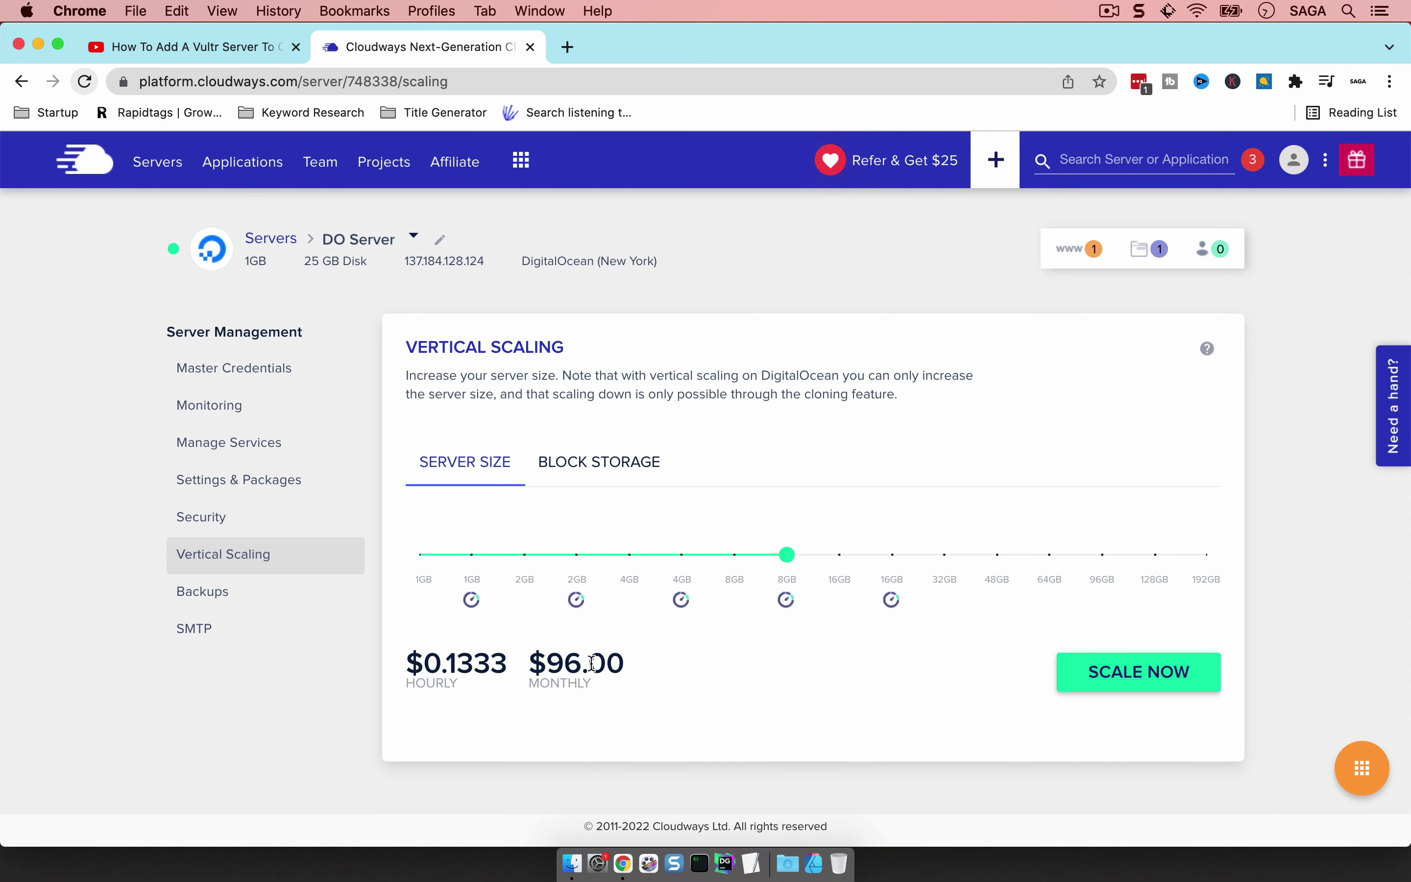
pyautogui.click(840, 555)
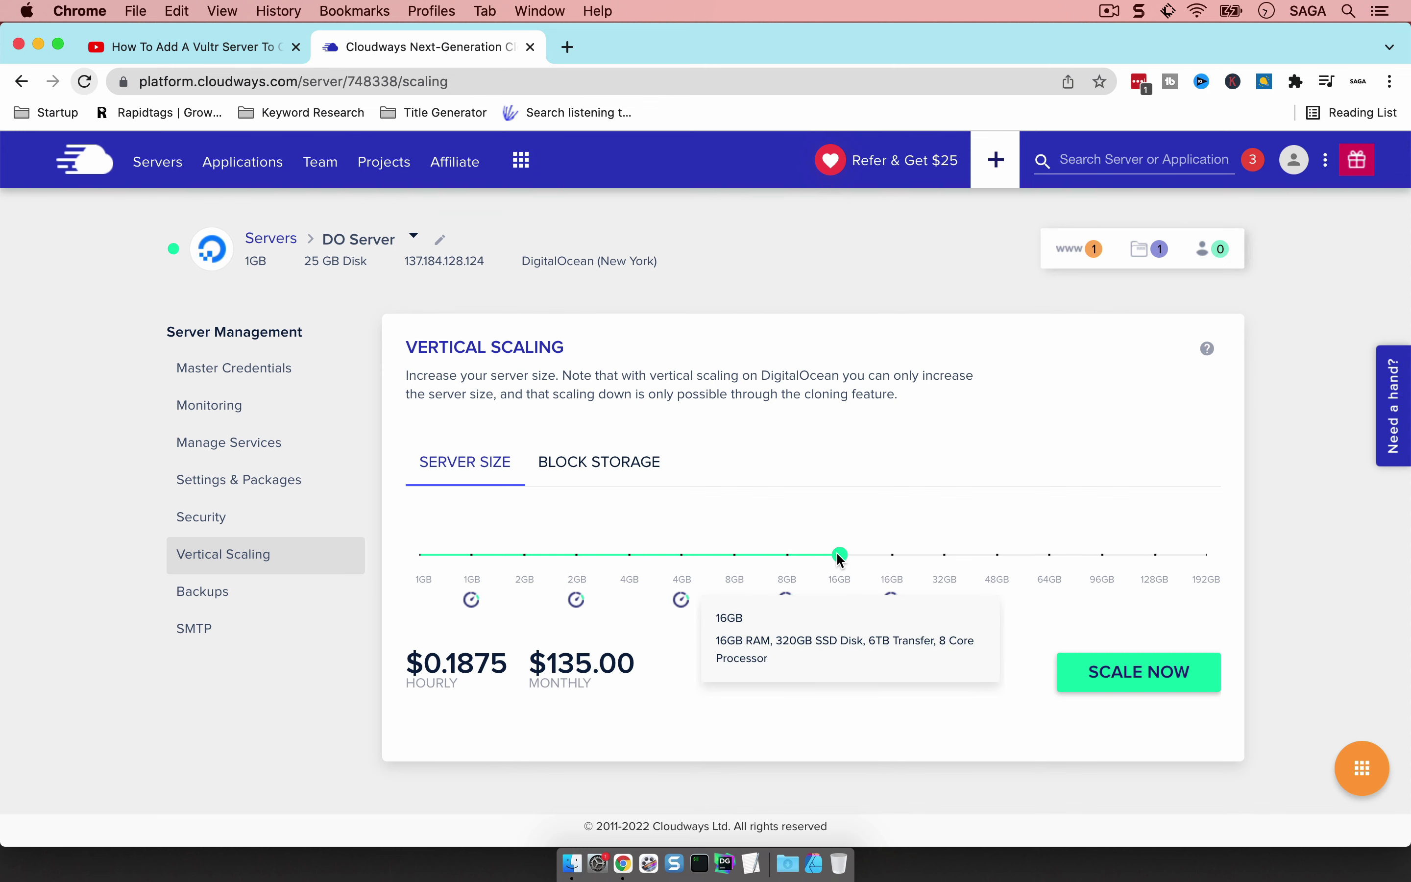
pyautogui.click(791, 557)
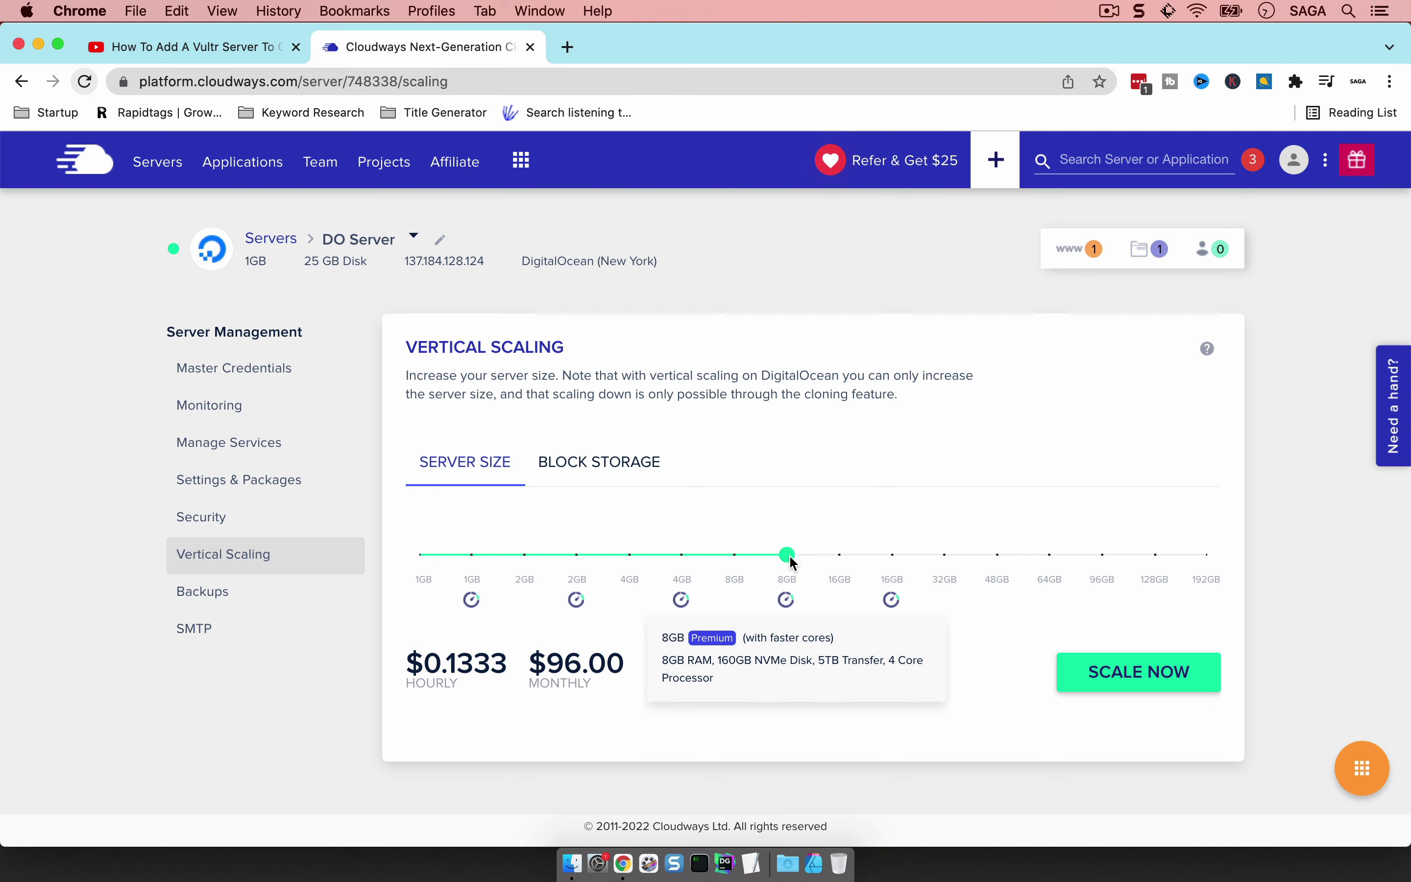
pyautogui.click(843, 556)
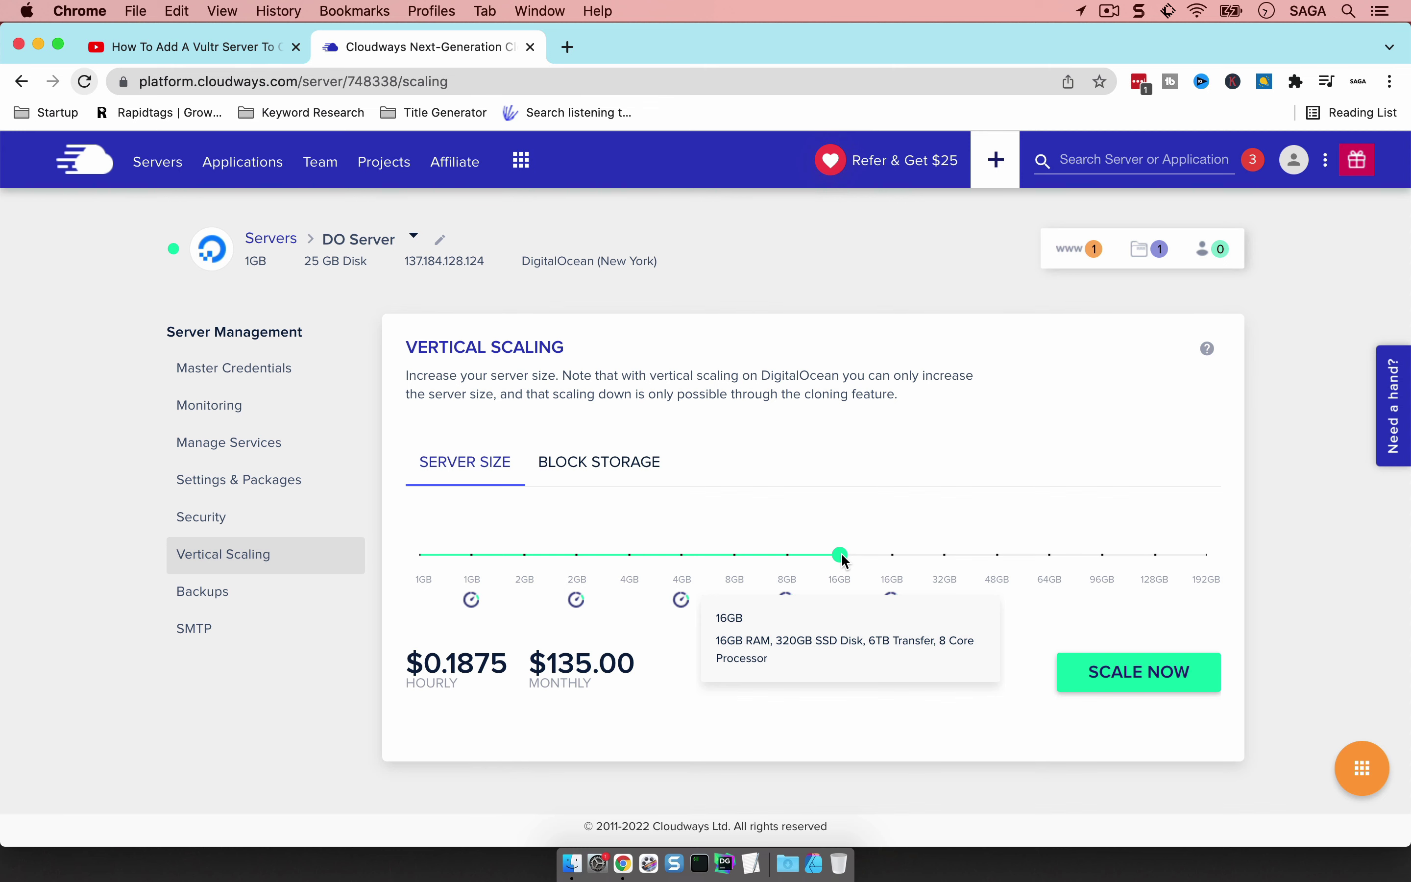
pyautogui.moveTo(843, 558); pyautogui.dragTo(791, 557)
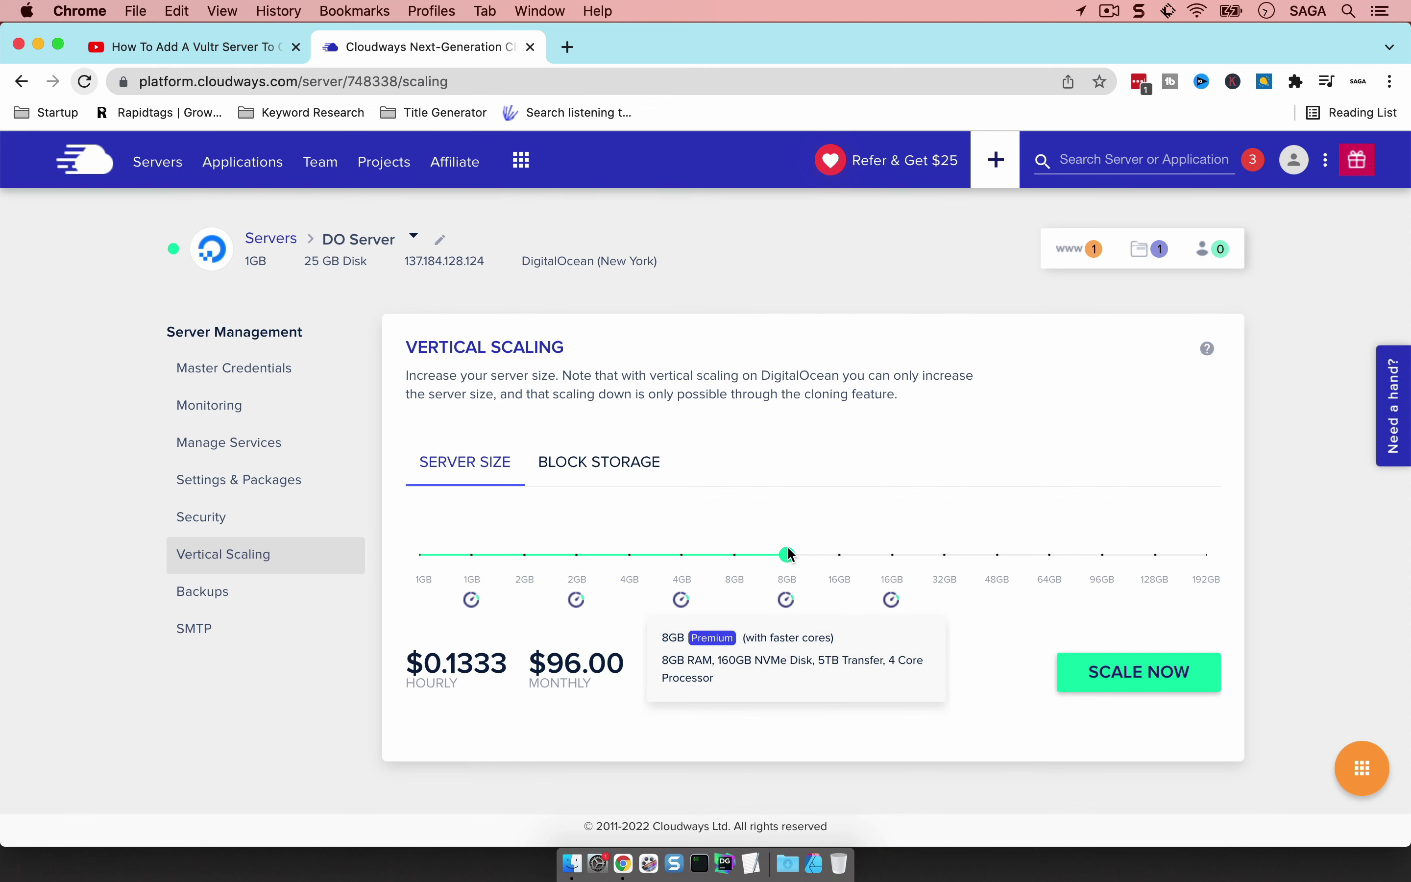
pyautogui.click(841, 558)
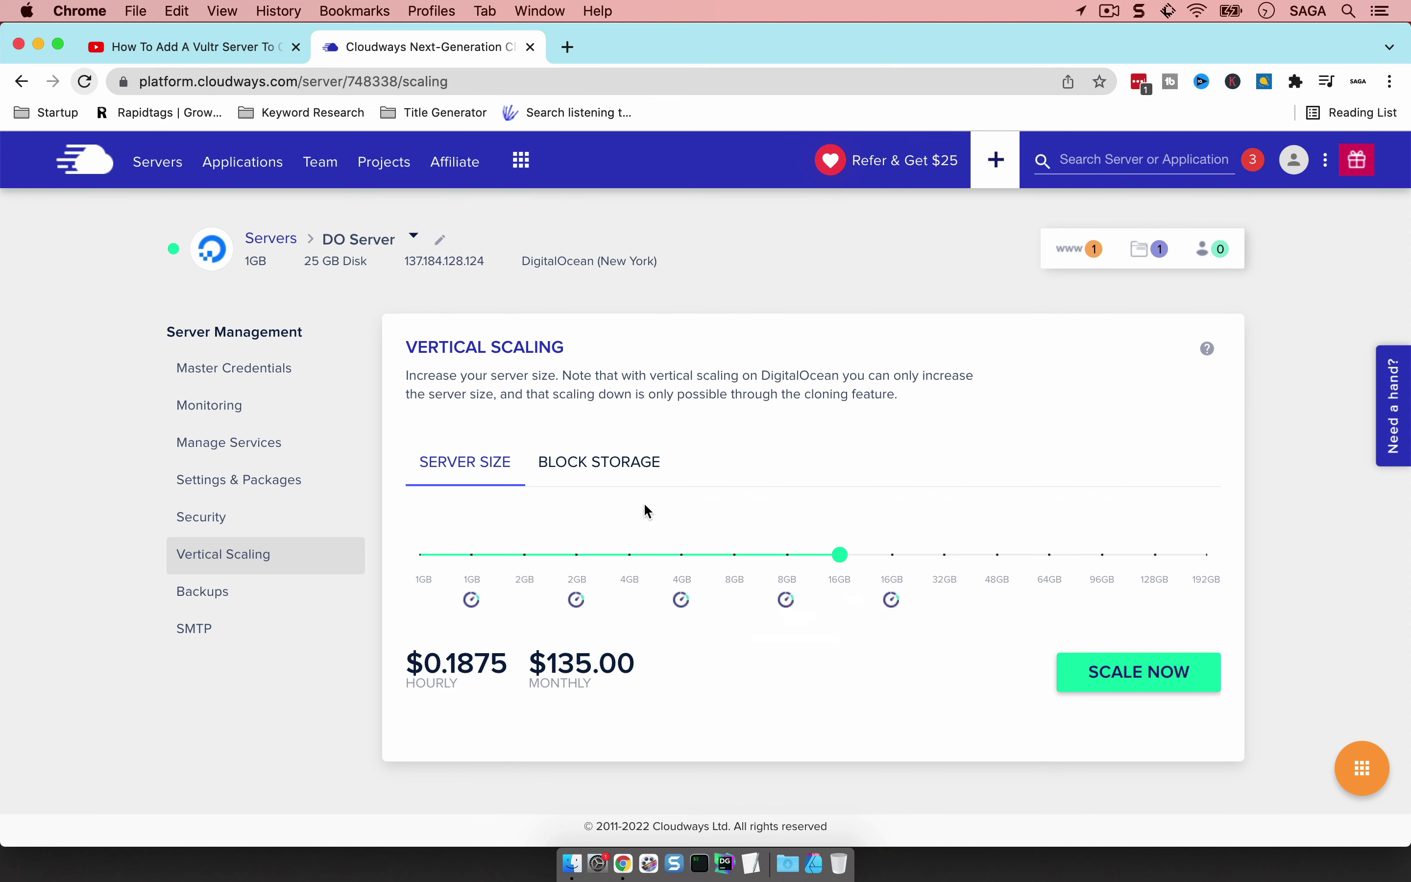
# - Enable Attach Block Storage and set the storage size to 300 GB to preview the combined price
pyautogui.click(600, 462)
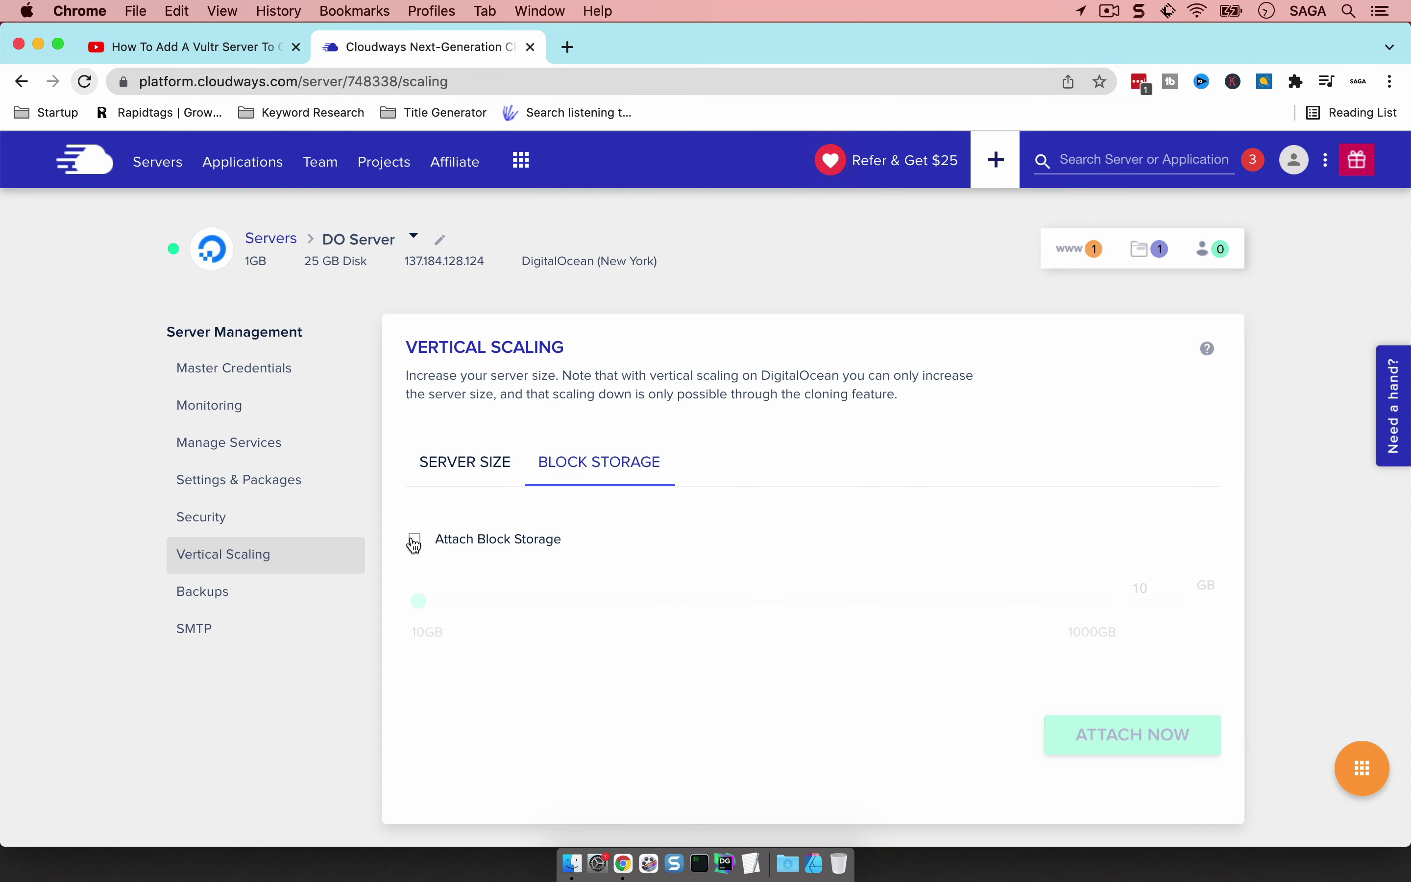
pyautogui.click(415, 541)
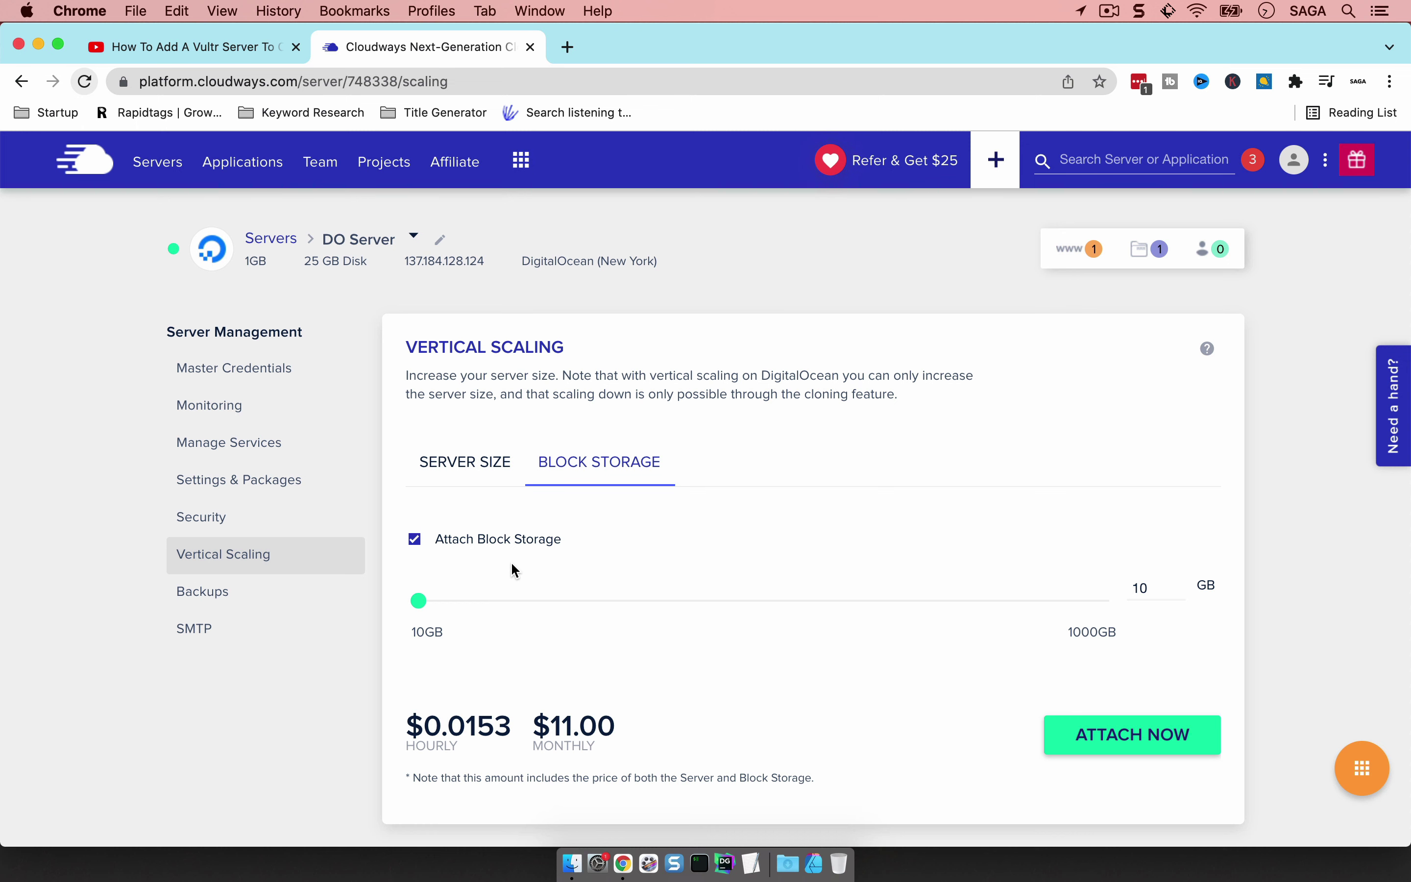
pyautogui.moveTo(418, 601); pyautogui.dragTo(620, 575)
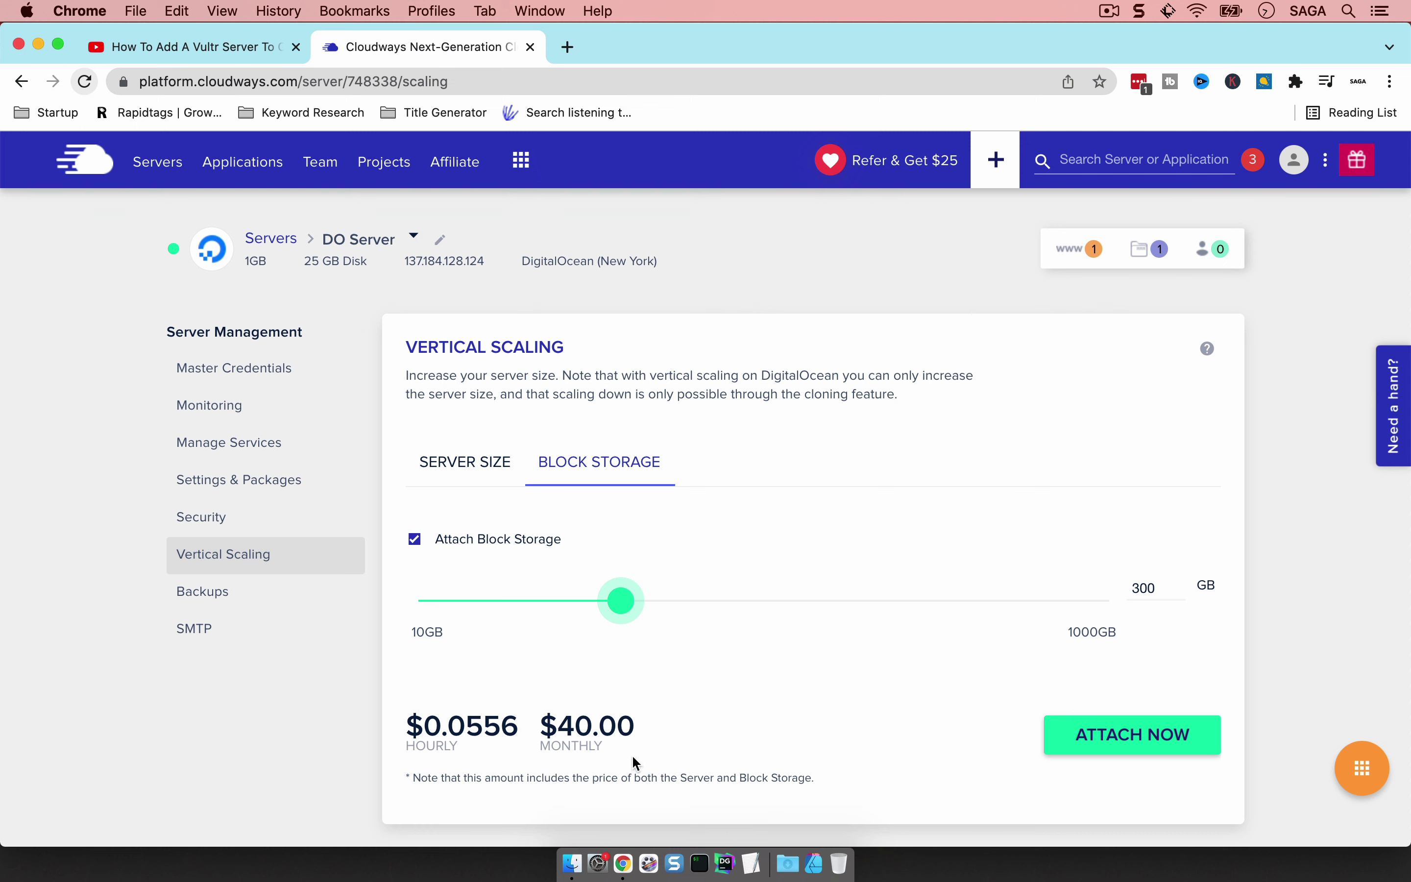
pyautogui.click(576, 723)
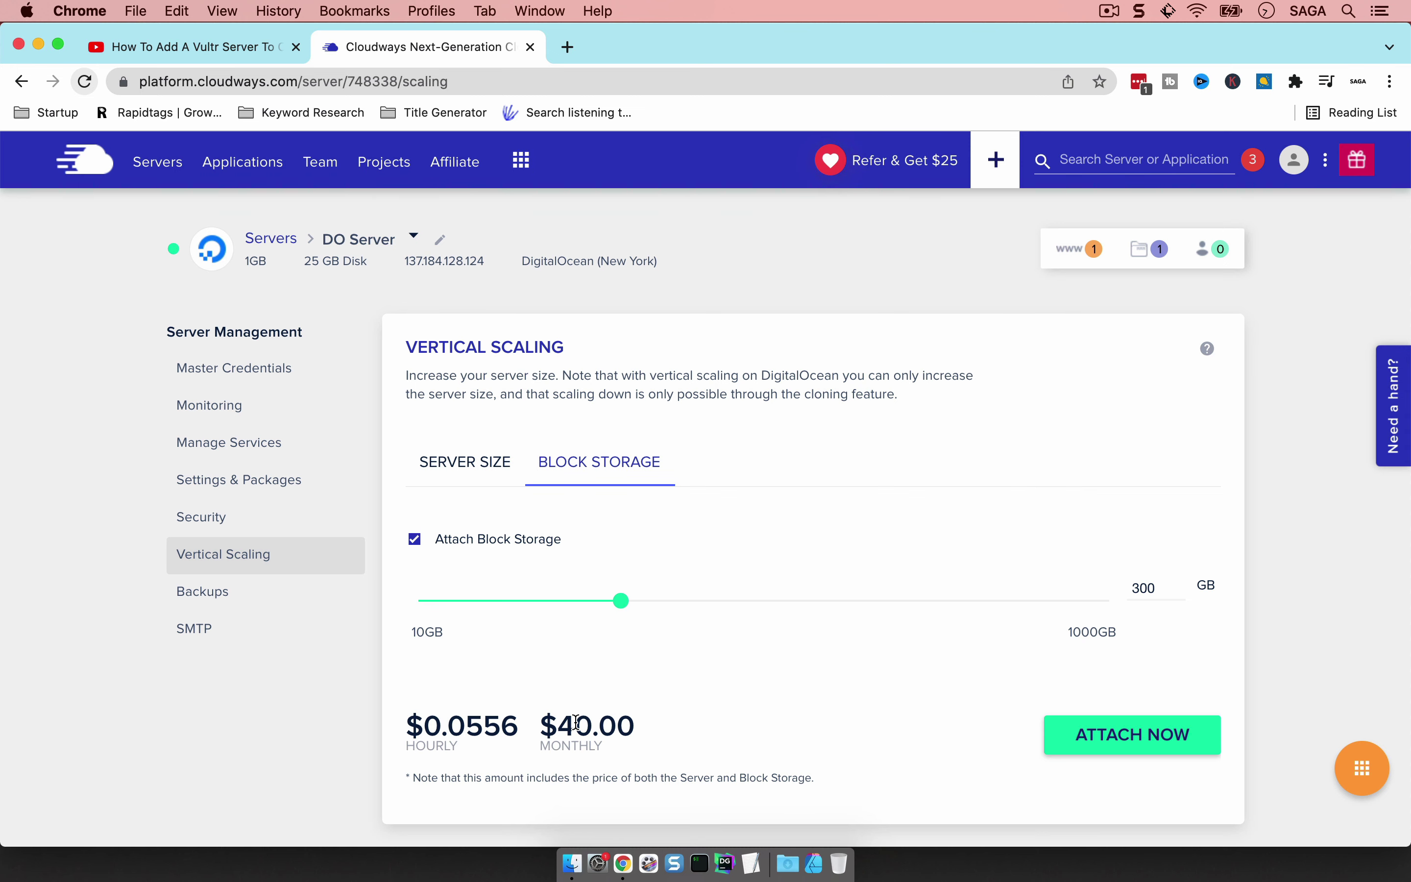
# - Scale the DO Server up to the standard 4GB size and proceed past the scaling warning
pyautogui.moveTo(420, 461); pyautogui.dragTo(438, 459)
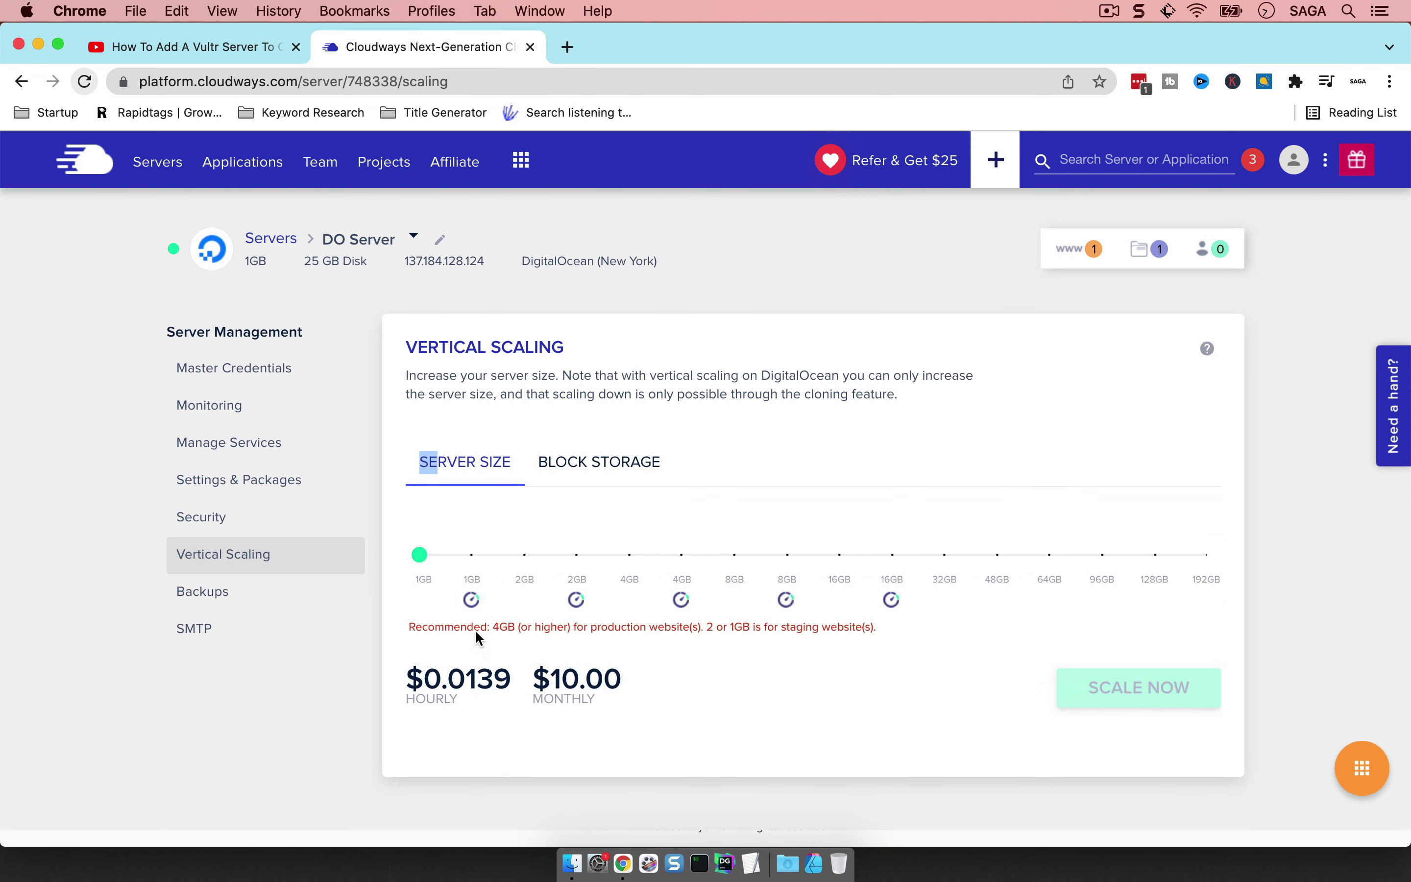
pyautogui.moveTo(474, 560)
pyautogui.moveTo(470, 565); pyautogui.dragTo(635, 557)
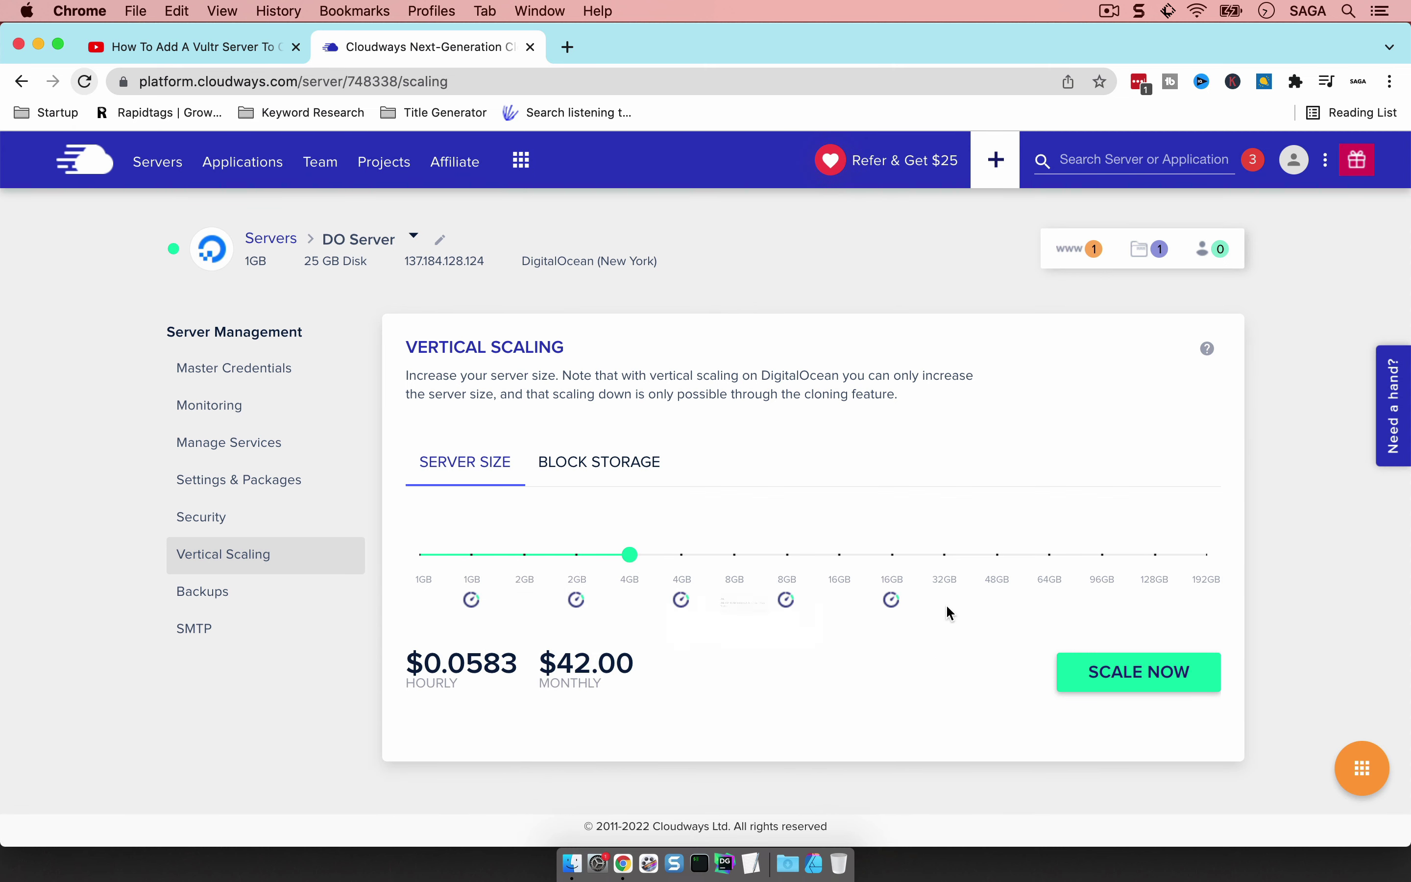
pyautogui.click(577, 554)
pyautogui.moveTo(508, 627); pyautogui.dragTo(686, 624)
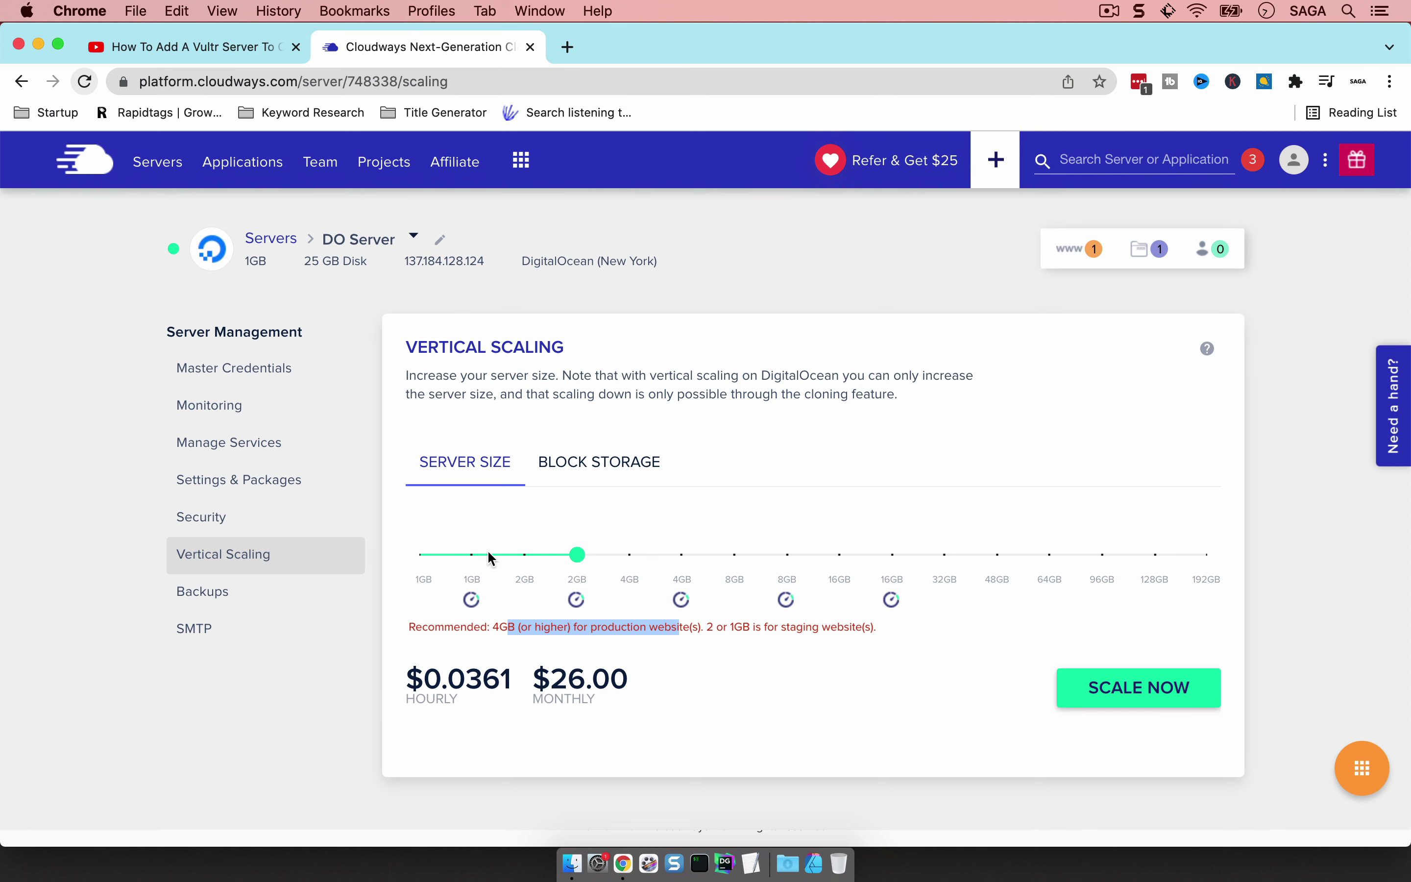
pyautogui.click(640, 571)
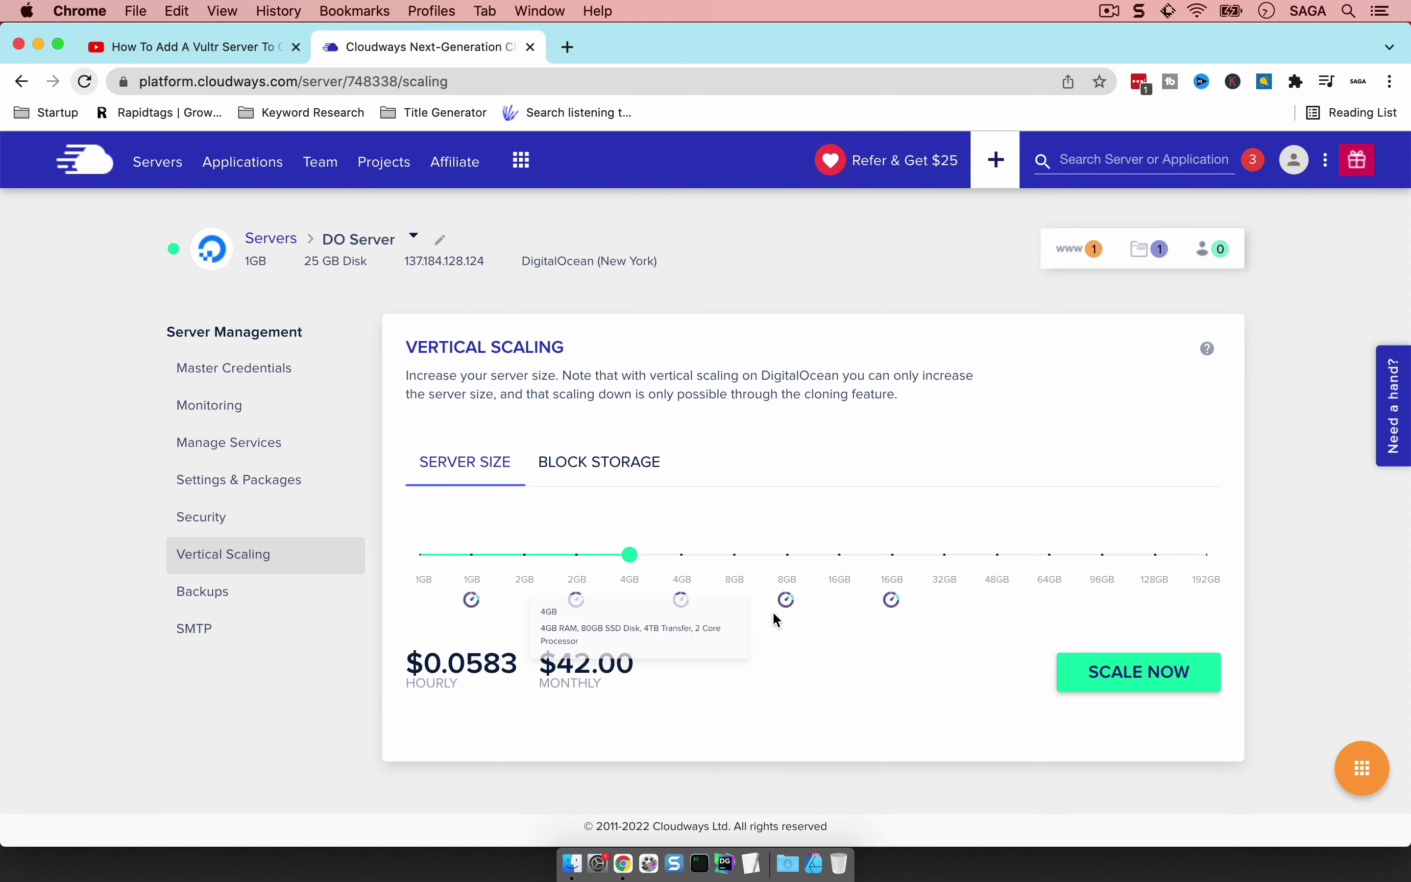
pyautogui.click(1186, 688)
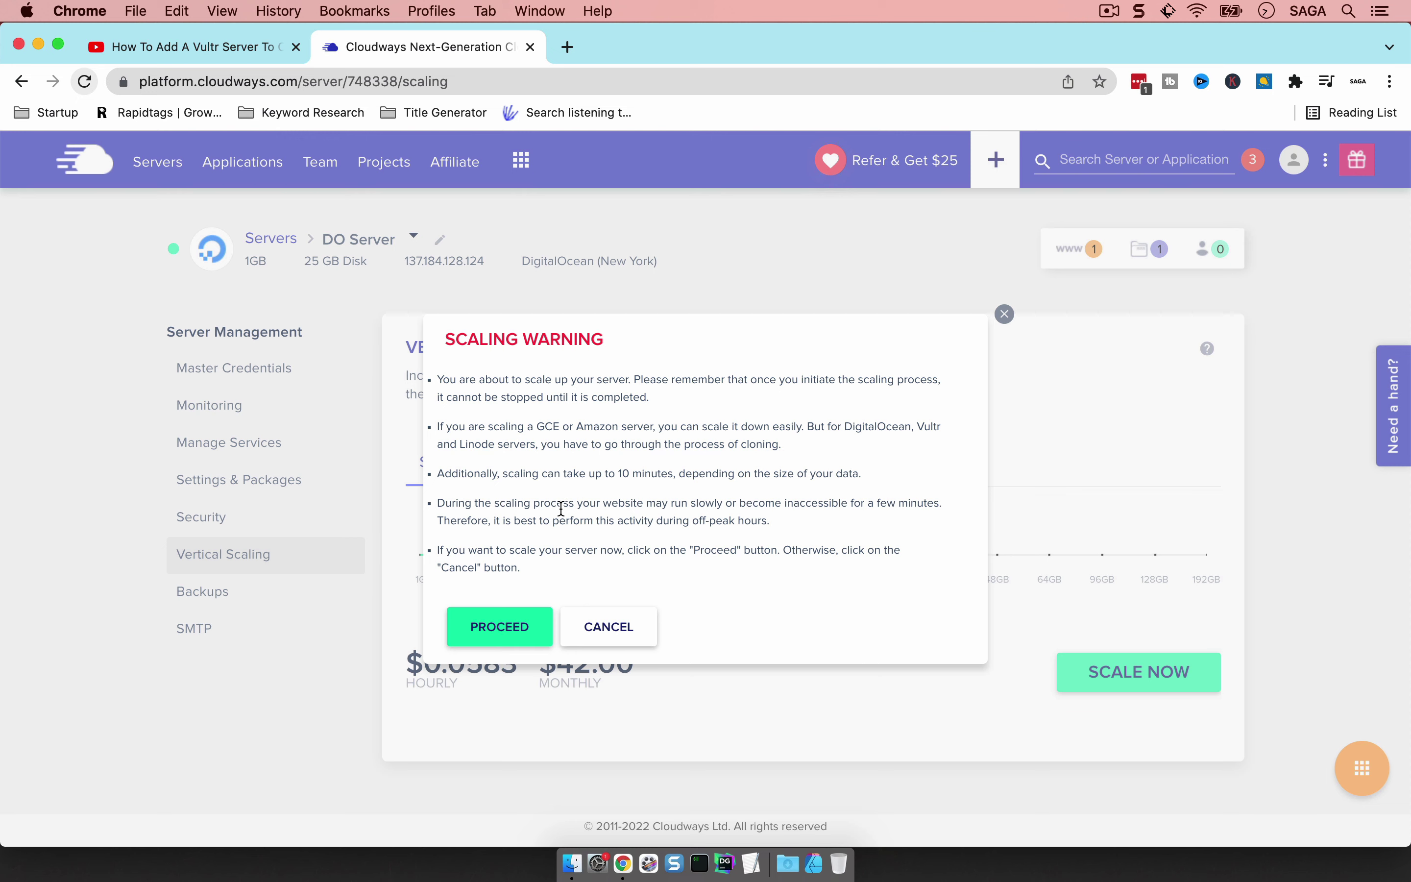
pyautogui.click(493, 628)
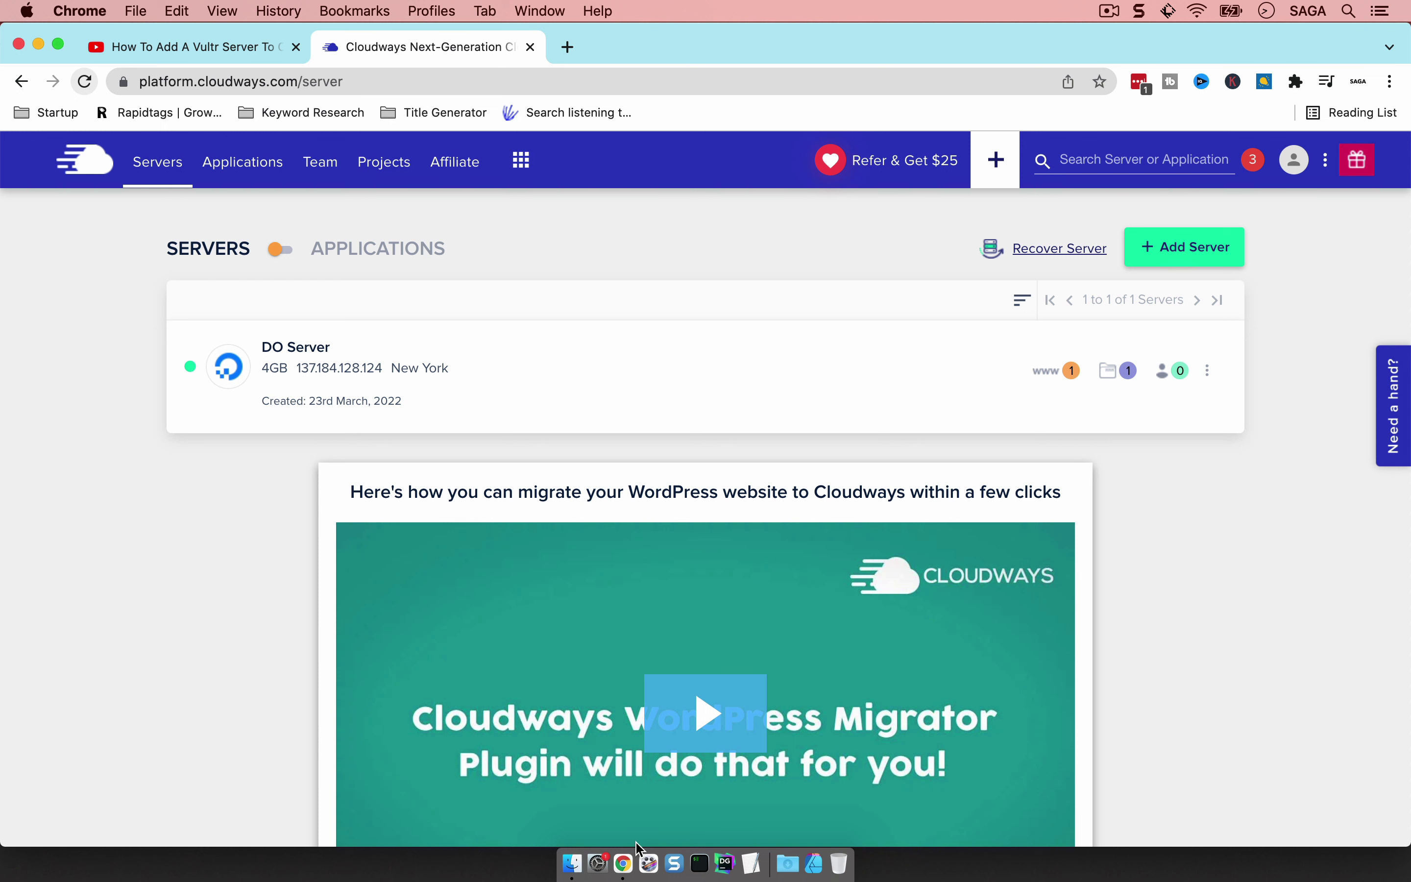
# - Examine the scaled DO Server's RAM, CPU, disk and bandwidth usage in Monitoring
pyautogui.click(288, 375)
pyautogui.click(264, 415)
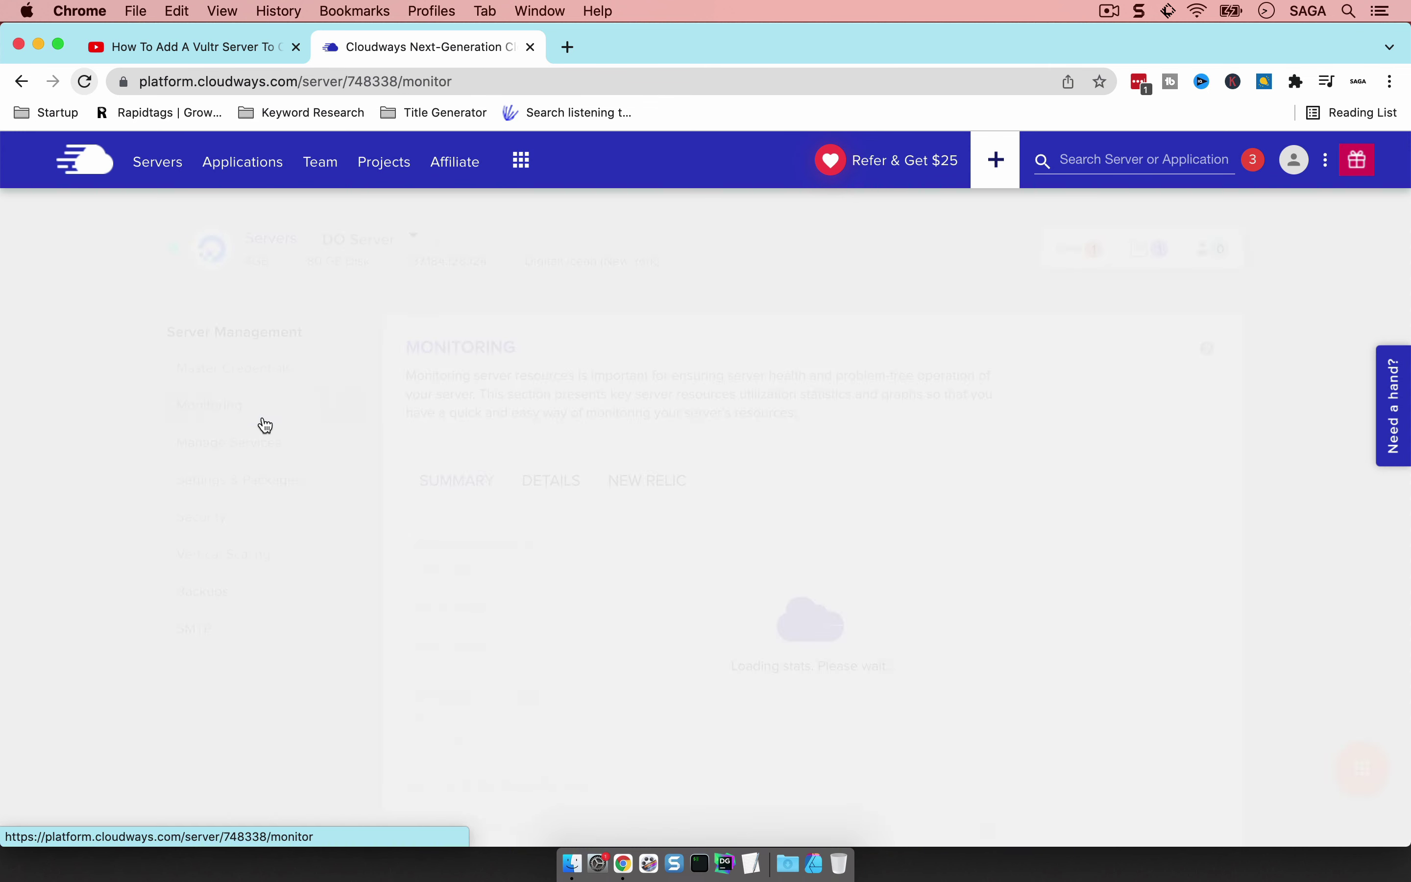
pyautogui.scroll(-3, 592, 590)
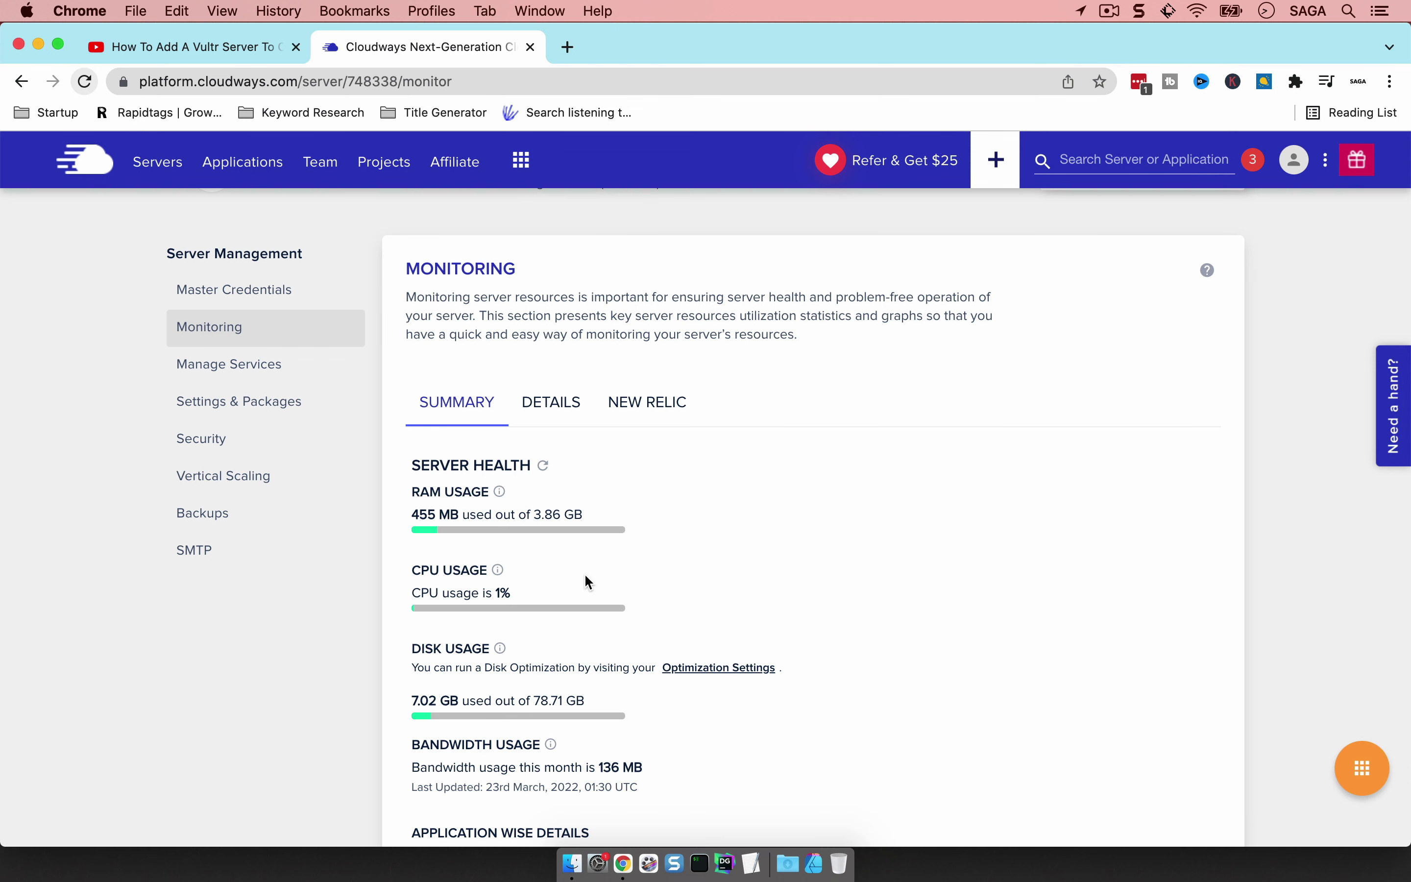
pyautogui.scroll(-3, 602, 526)
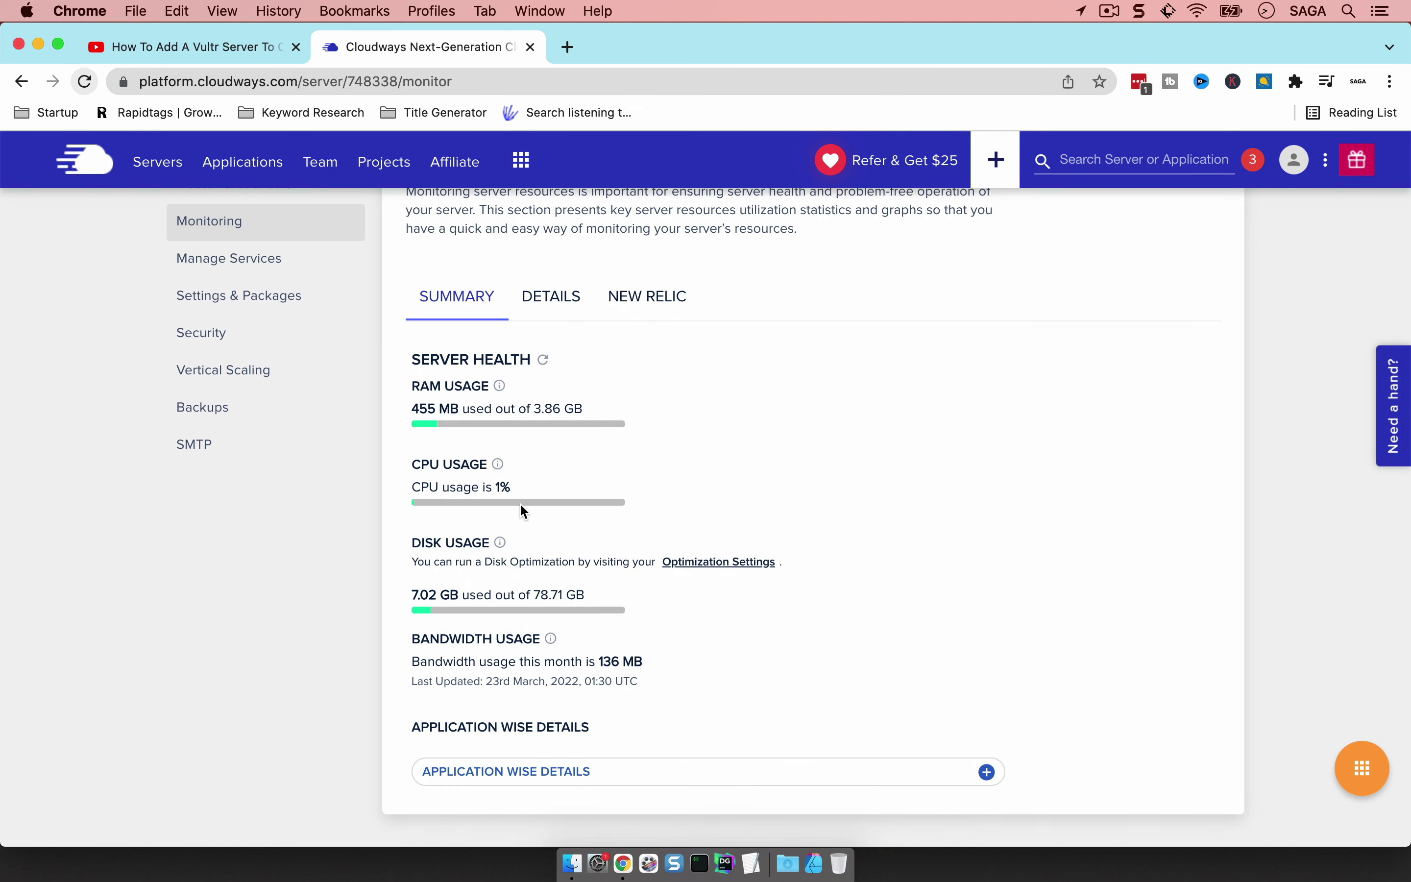
pyautogui.scroll(5, 662, 492)
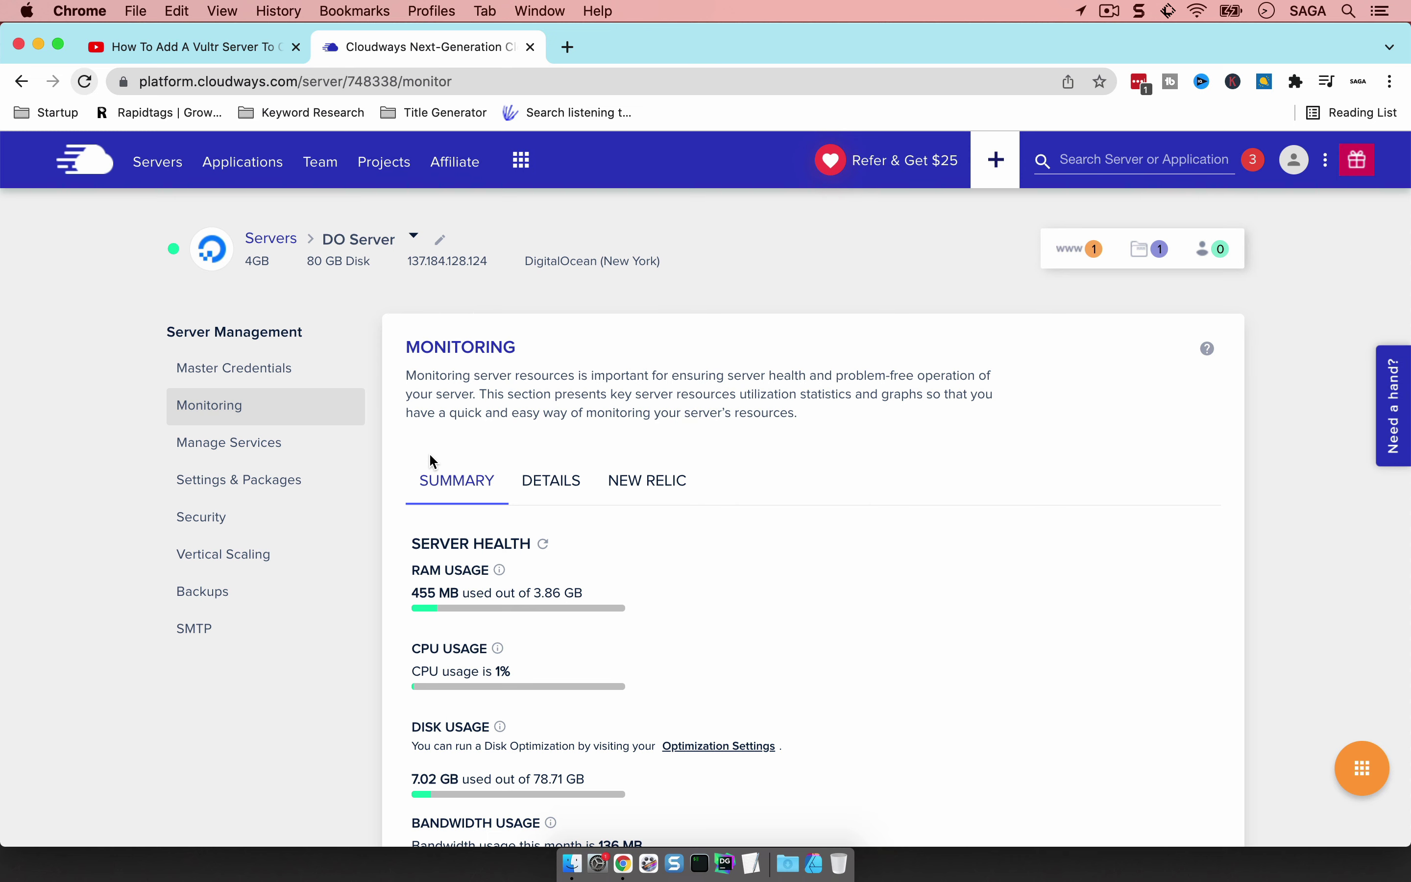
pyautogui.scroll(-1, 554, 606)
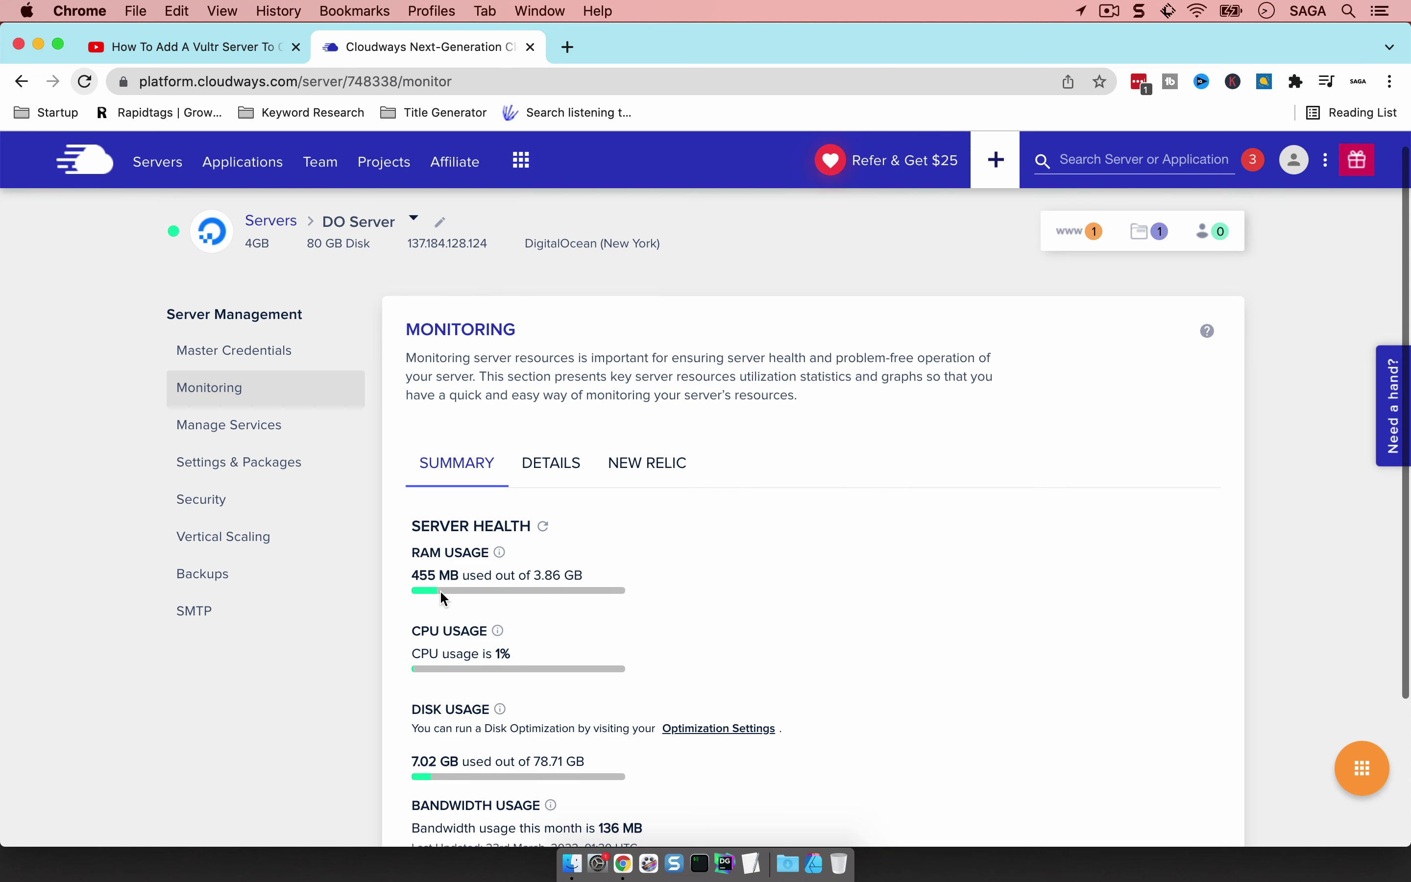
# - Try to reduce the server size below 4GB in Vertical Scaling
pyautogui.click(304, 539)
pyautogui.moveTo(626, 554); pyautogui.dragTo(530, 553)
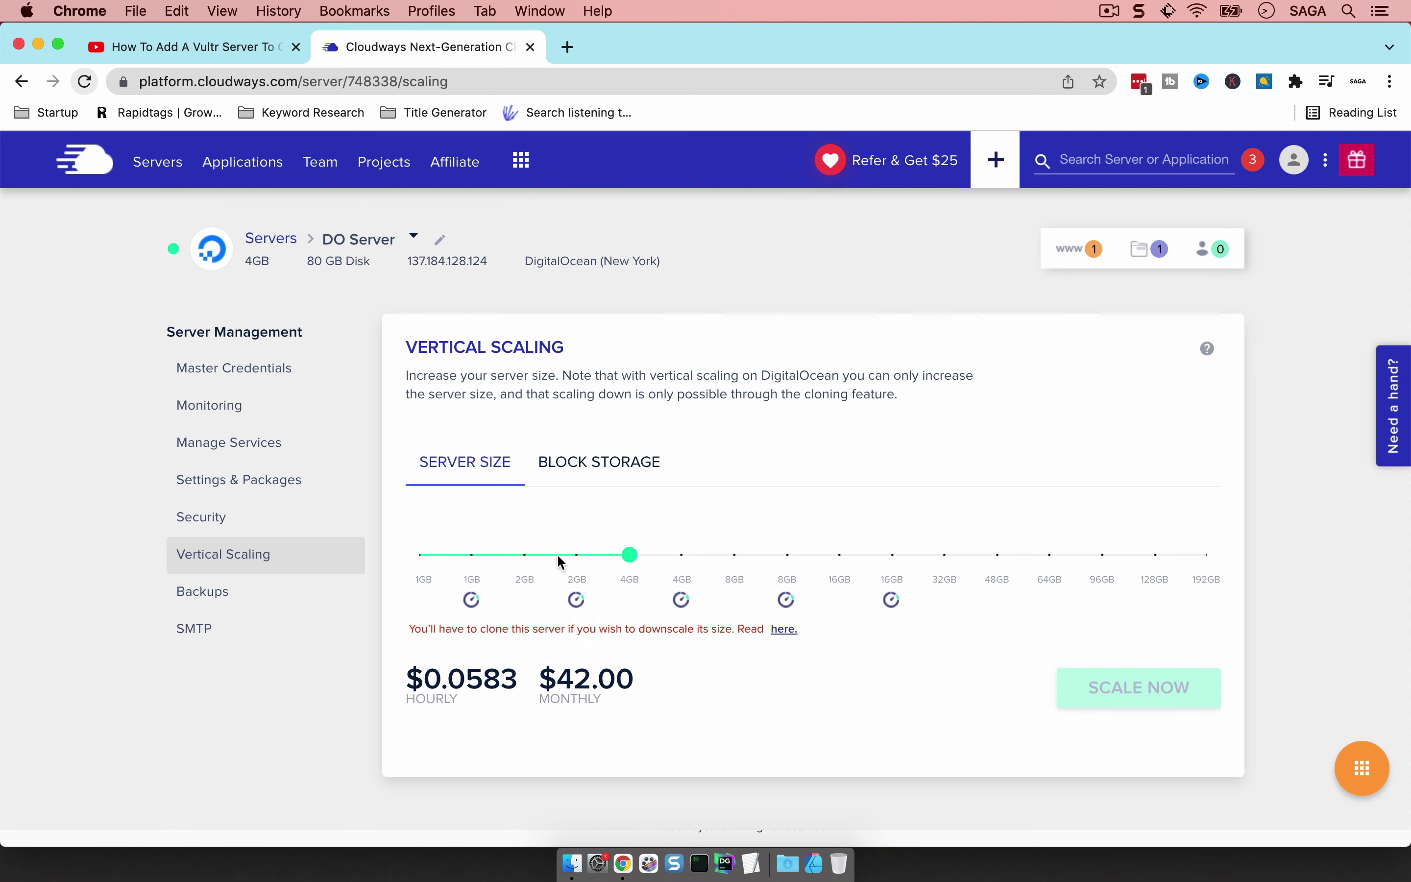
pyautogui.moveTo(620, 550); pyautogui.dragTo(502, 566)
pyautogui.moveTo(637, 555); pyautogui.dragTo(563, 558)
# - Start cloning the DO Server from the server list and confirm the cloning request
pyautogui.click(157, 163)
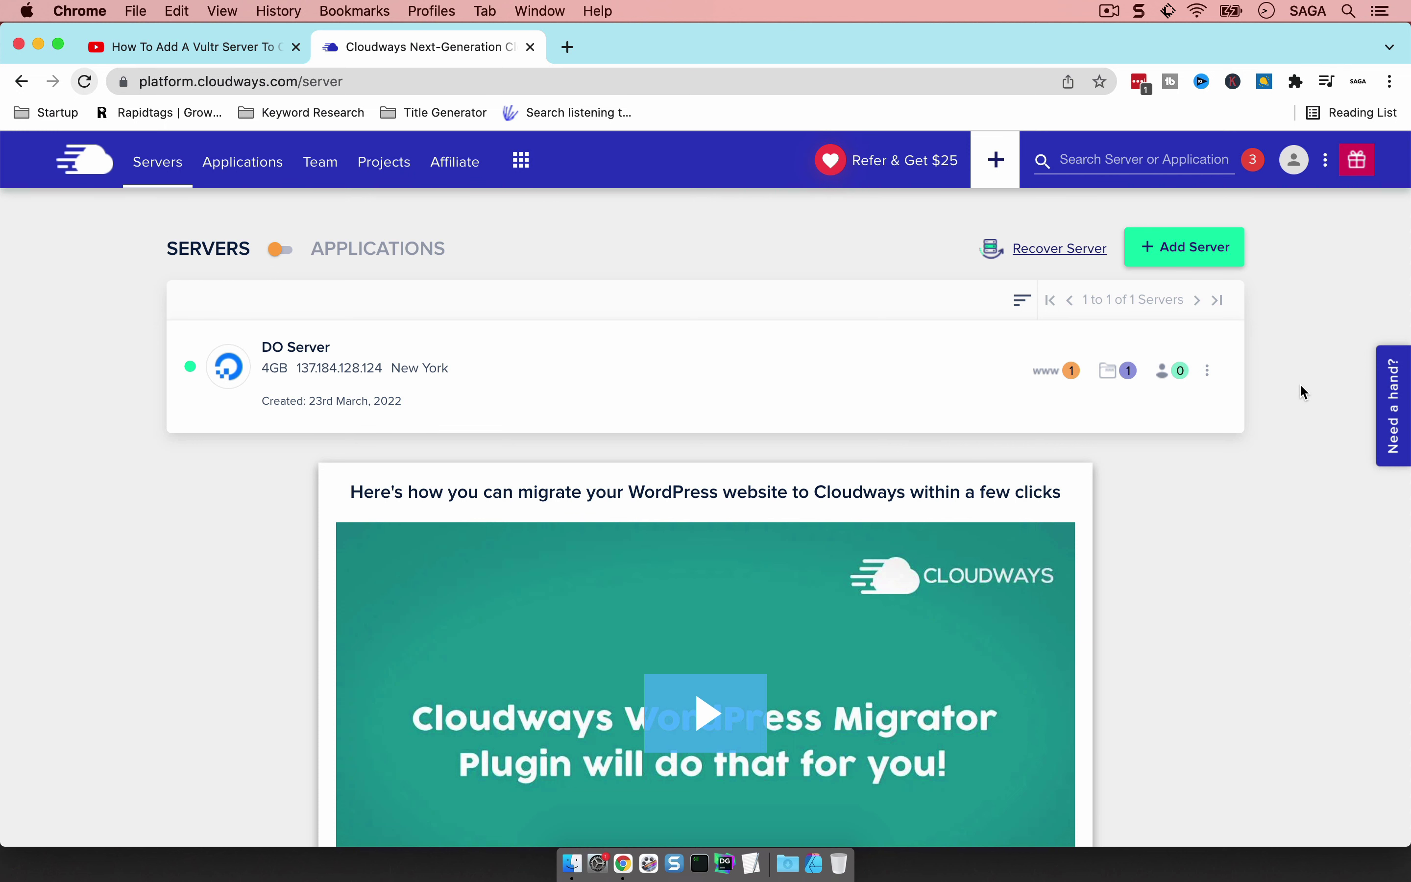
pyautogui.click(1216, 374)
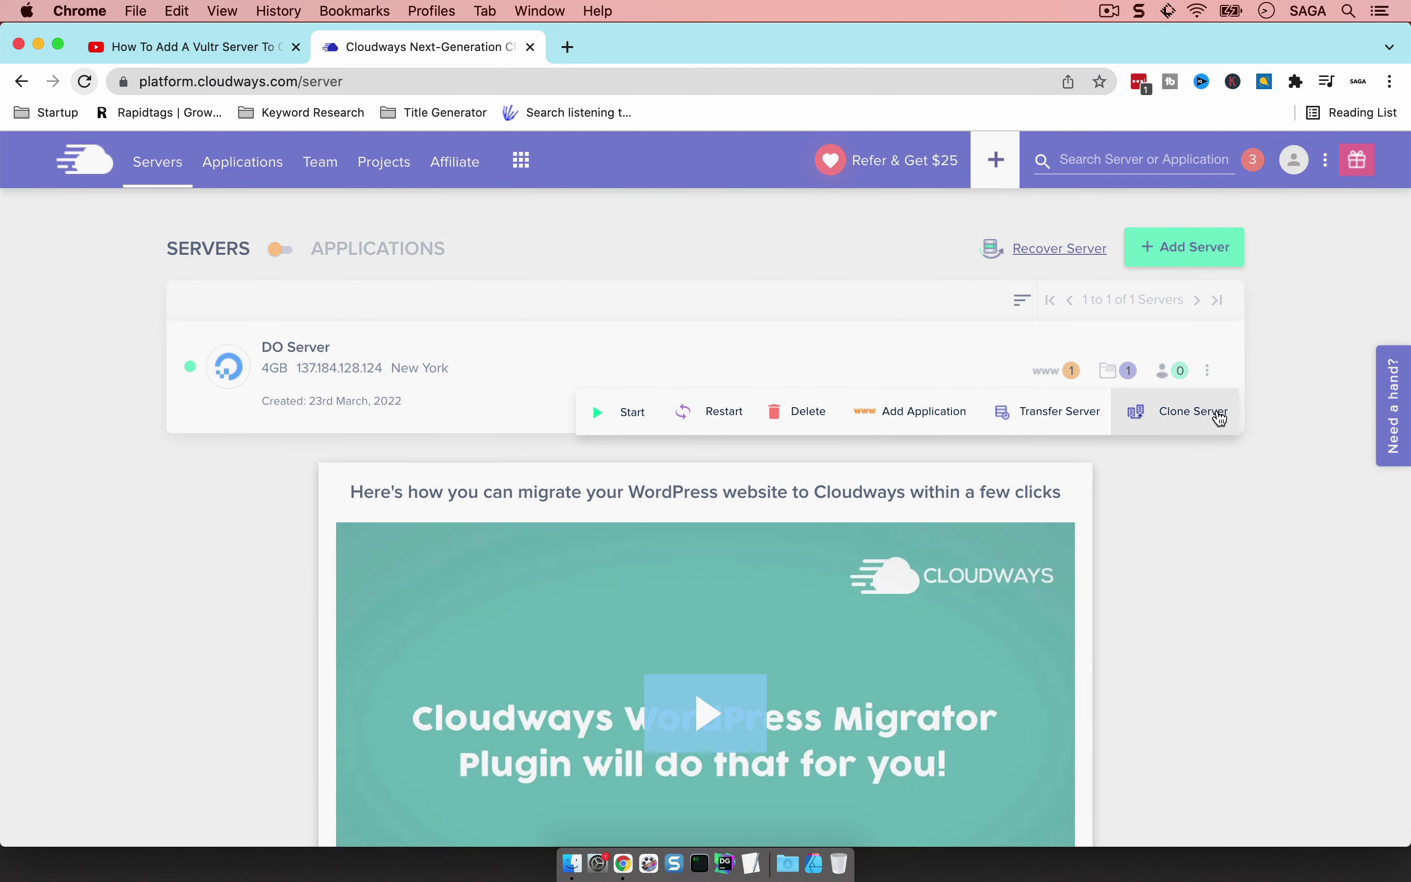
pyautogui.click(1218, 413)
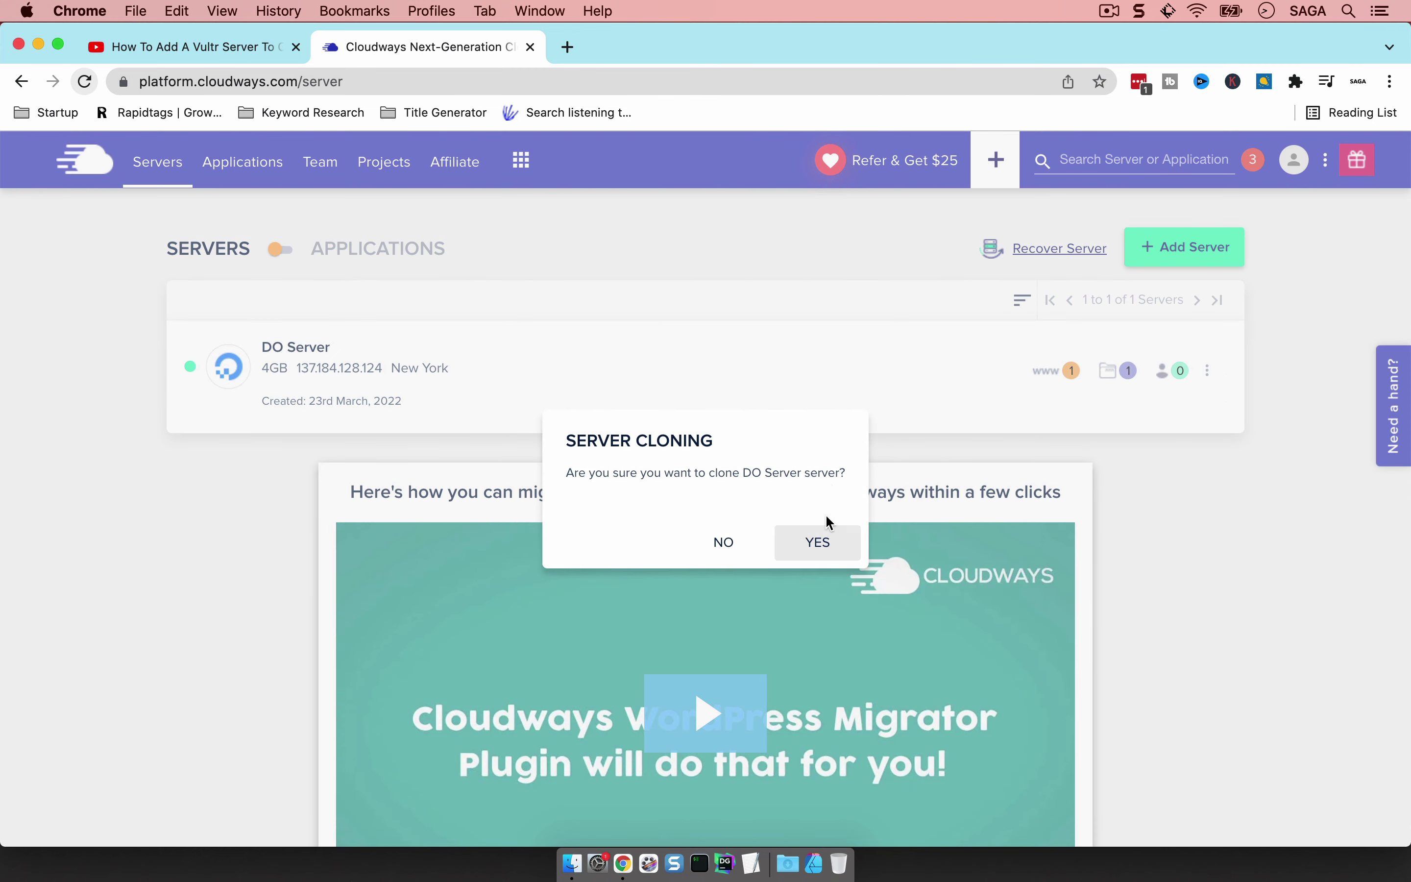
pyautogui.click(827, 540)
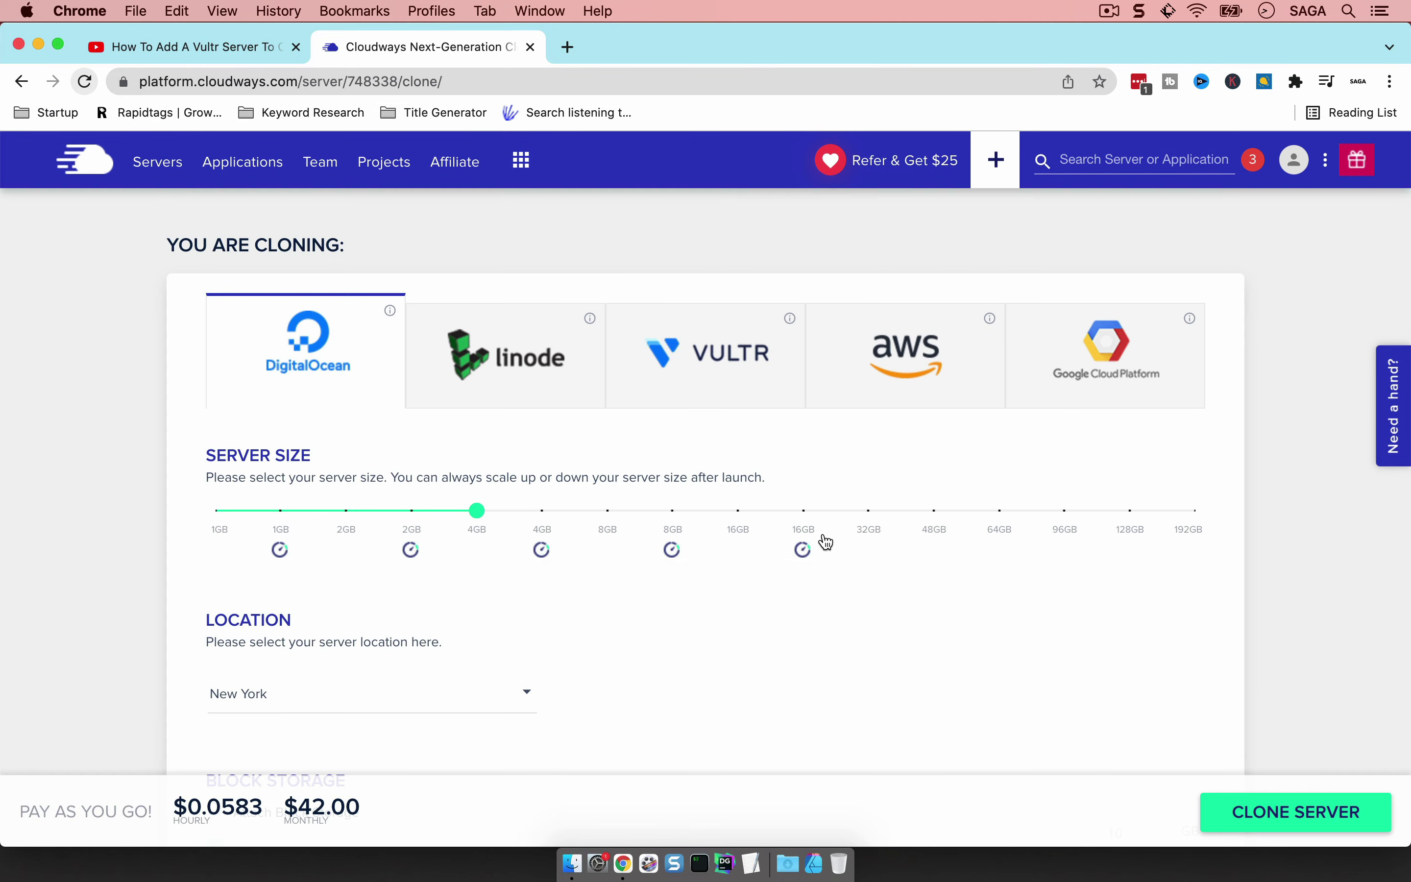
# - Reduce the DigitalOcean clone's server size to the standard 1GB plan
pyautogui.scroll(-3, 505, 511)
pyautogui.scroll(-1, 504, 512)
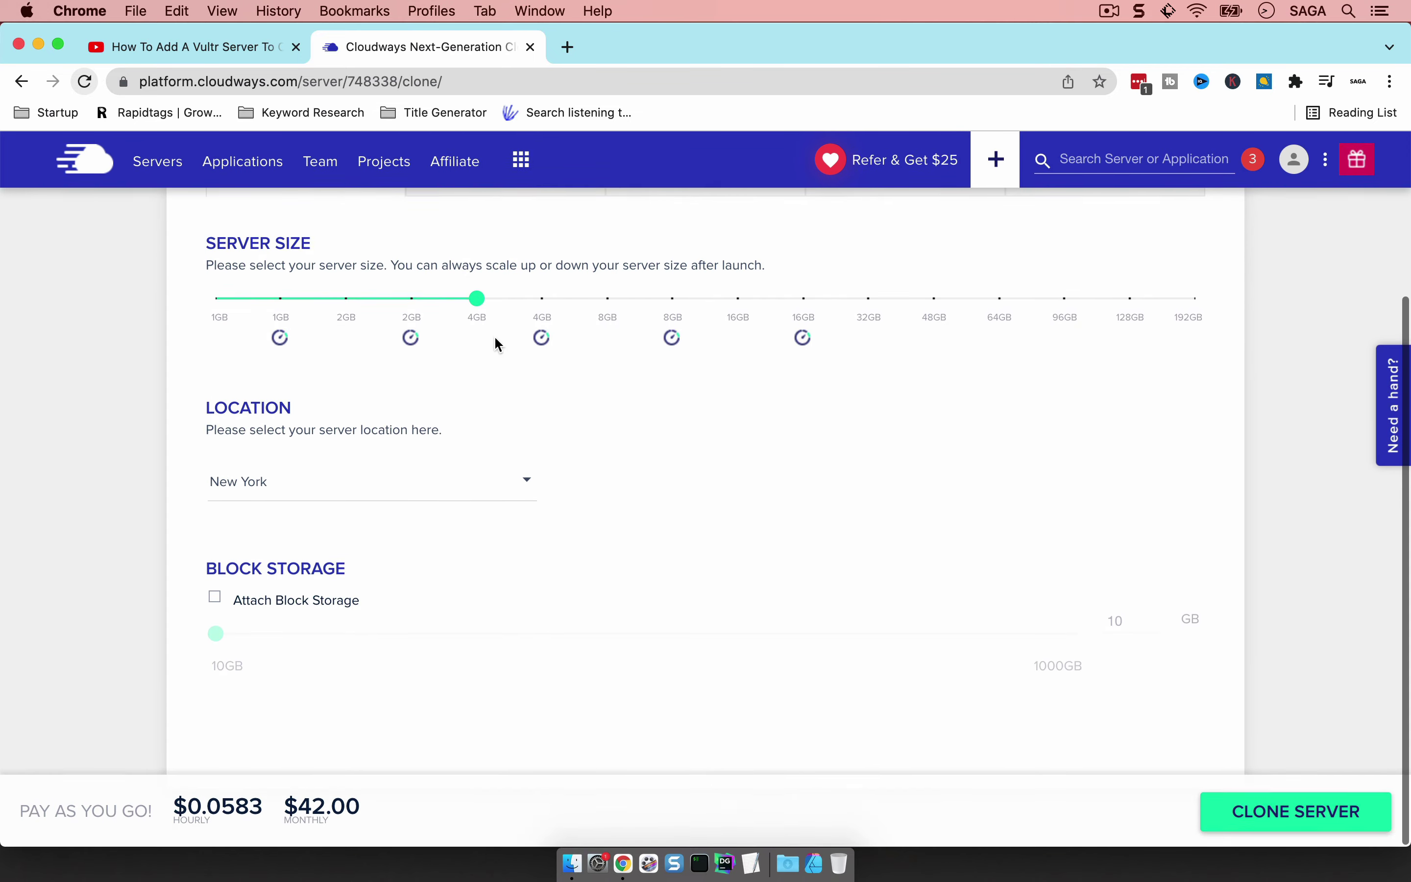
pyautogui.scroll(1, 485, 318)
pyautogui.moveTo(479, 368)
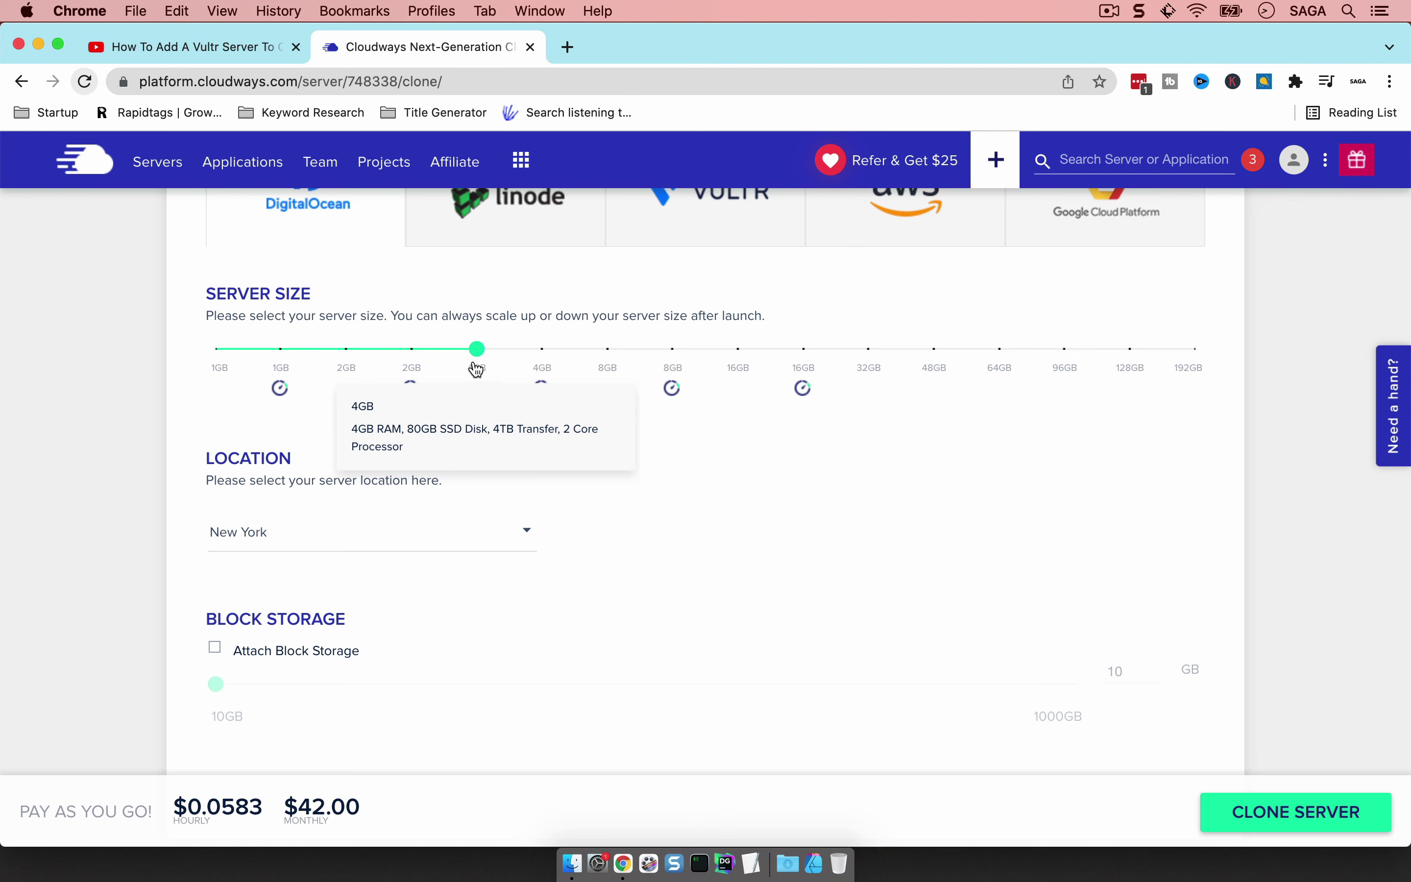
pyautogui.moveTo(476, 349); pyautogui.dragTo(216, 348)
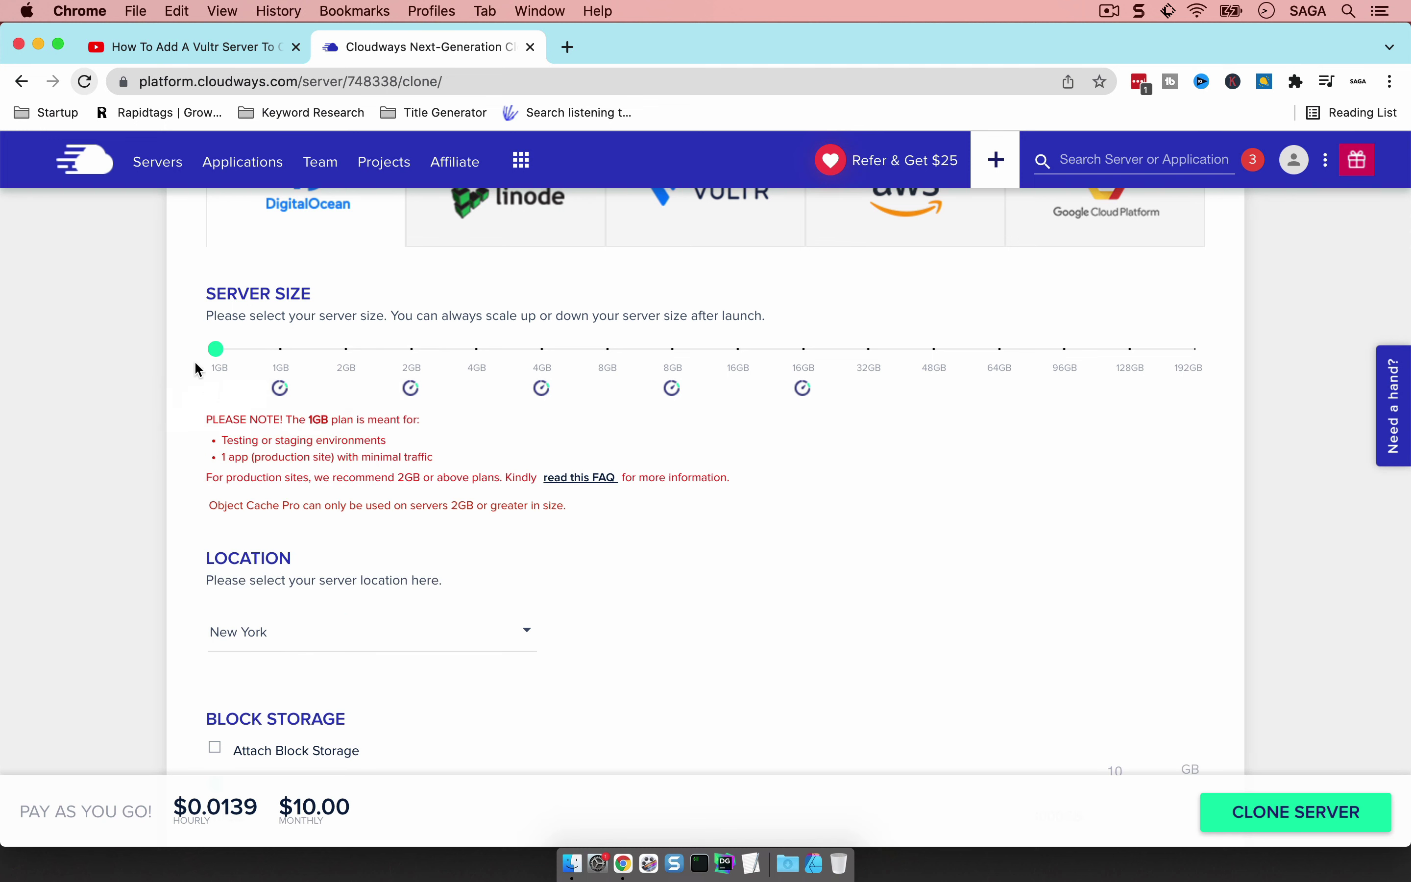
# - Compare the server sizes and prices offered by Linode, Vultr and AWS for the clone
pyautogui.scroll(2, 213, 379)
pyautogui.scroll(1, 221, 391)
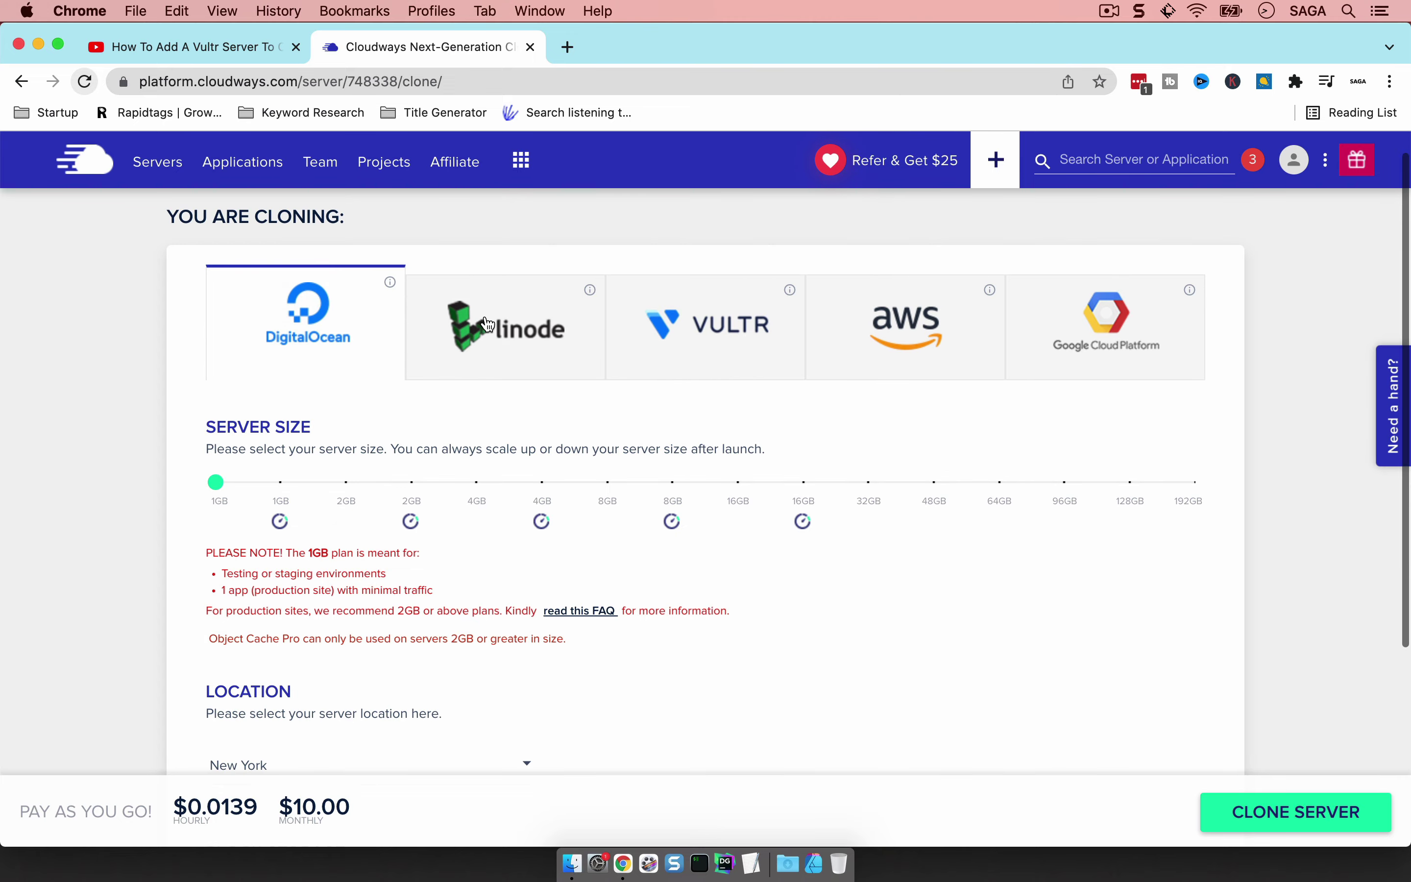
pyautogui.click(503, 349)
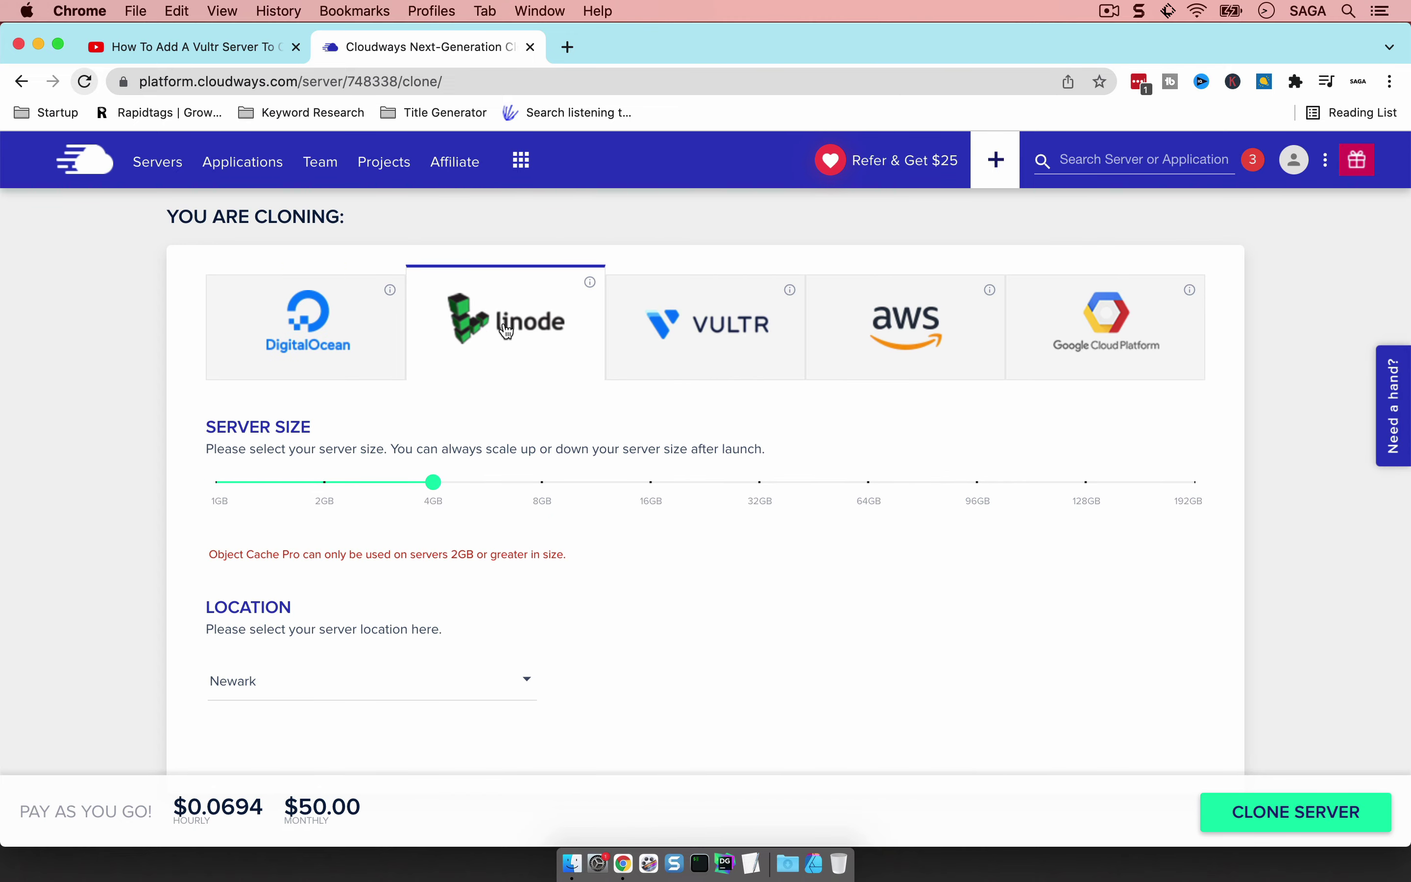
pyautogui.click(631, 331)
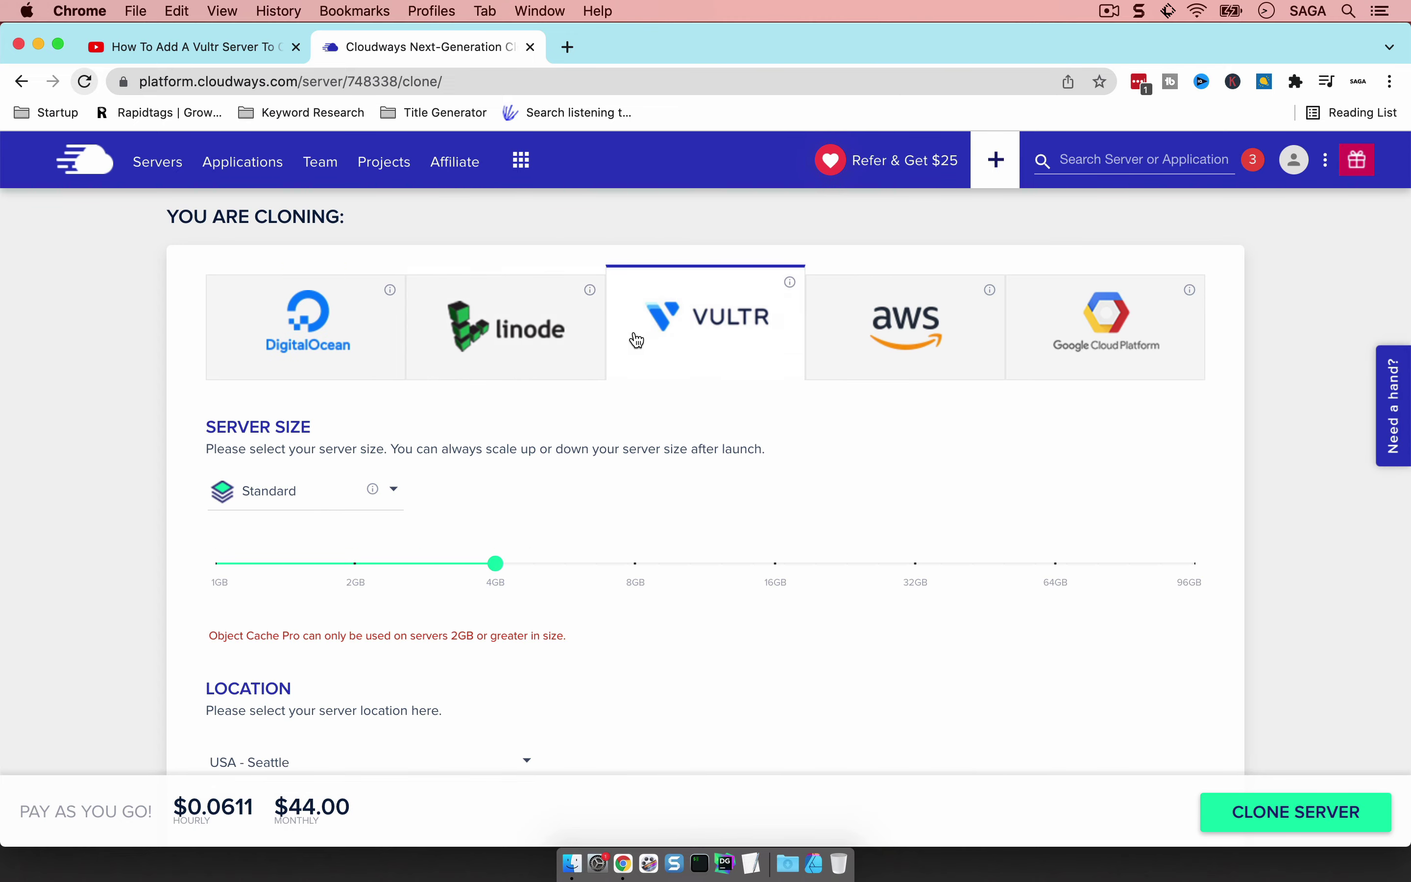
pyautogui.click(578, 323)
pyautogui.click(902, 316)
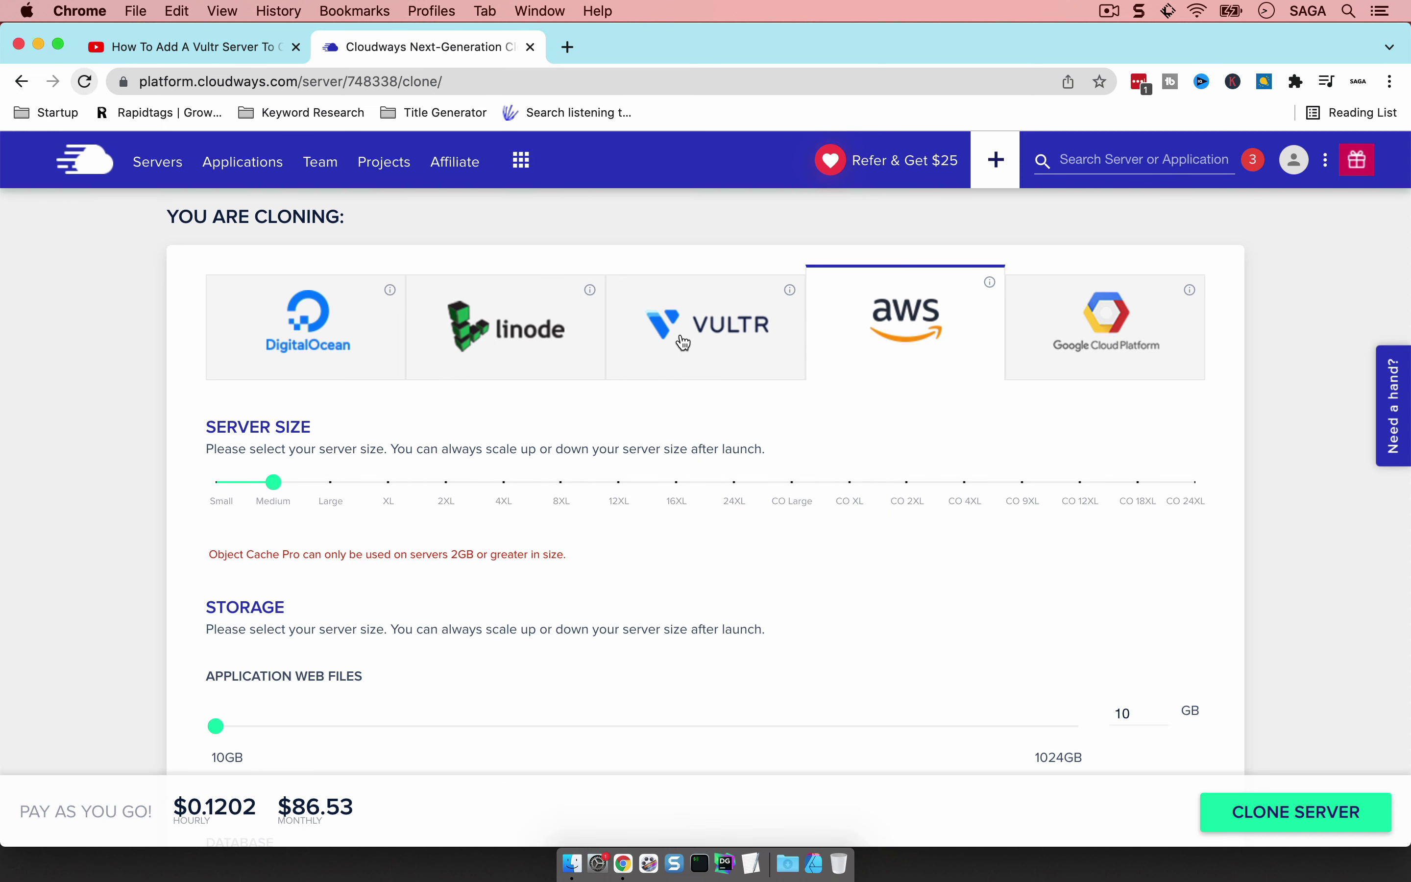
# - Choose Linode as the clone's provider and set its server size to 8GB to preview the plan
pyautogui.click(533, 322)
pyautogui.scroll(-1, 533, 321)
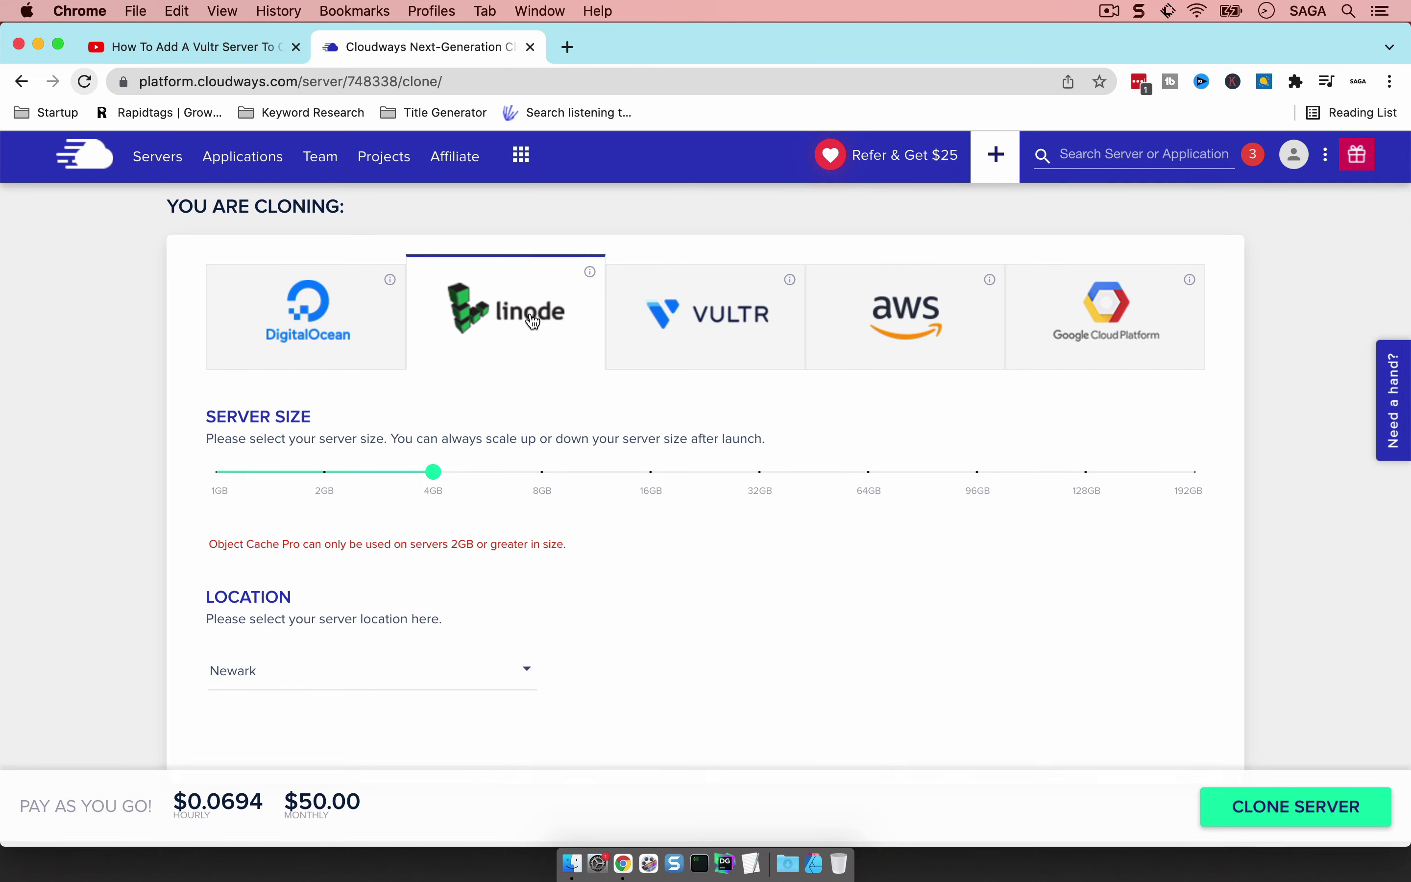
pyautogui.scroll(1, 532, 321)
pyautogui.moveTo(433, 477); pyautogui.dragTo(532, 478)
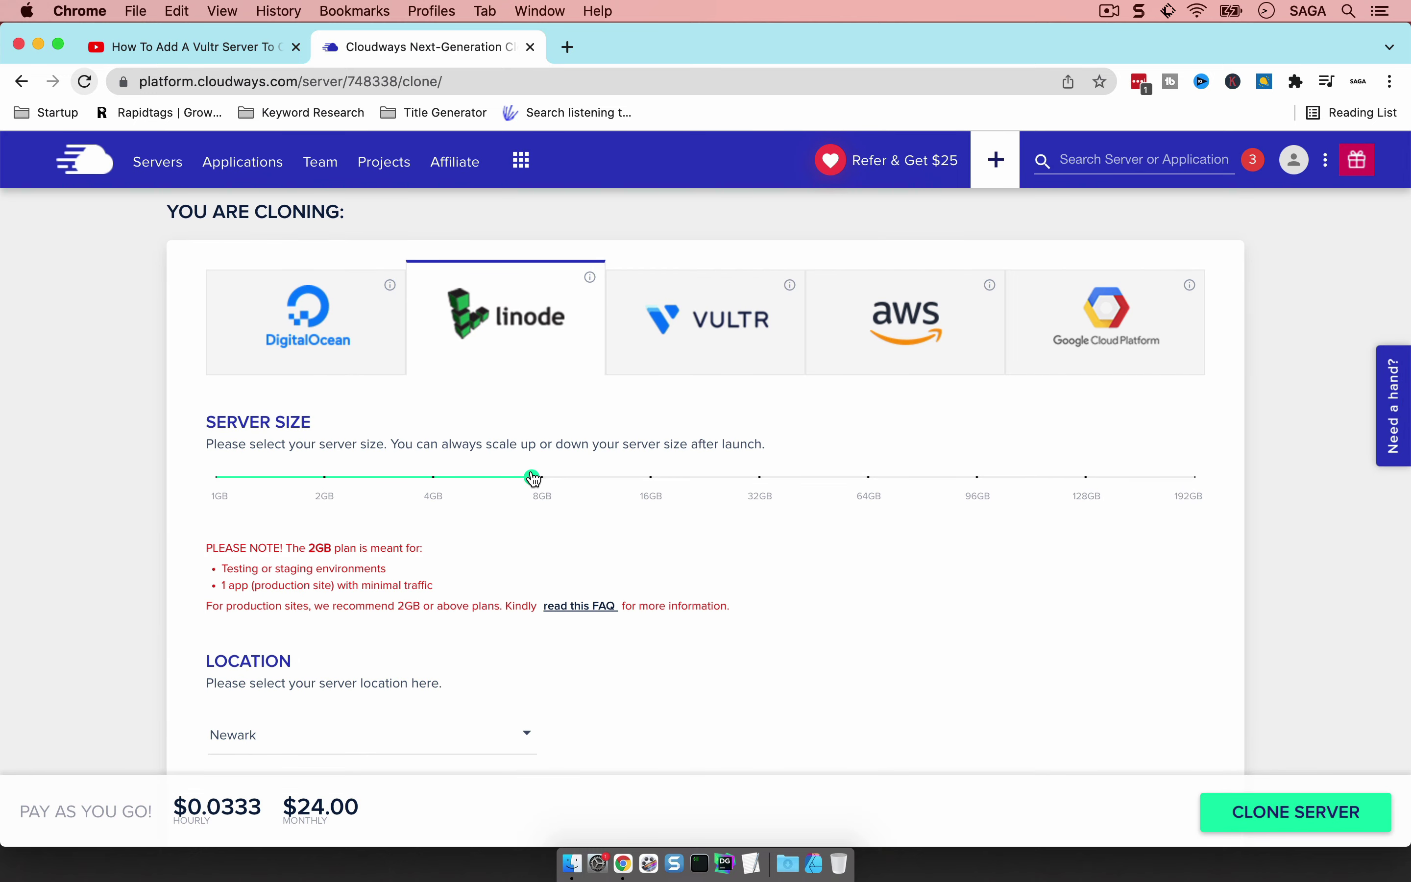
pyautogui.scroll(1, 508, 411)
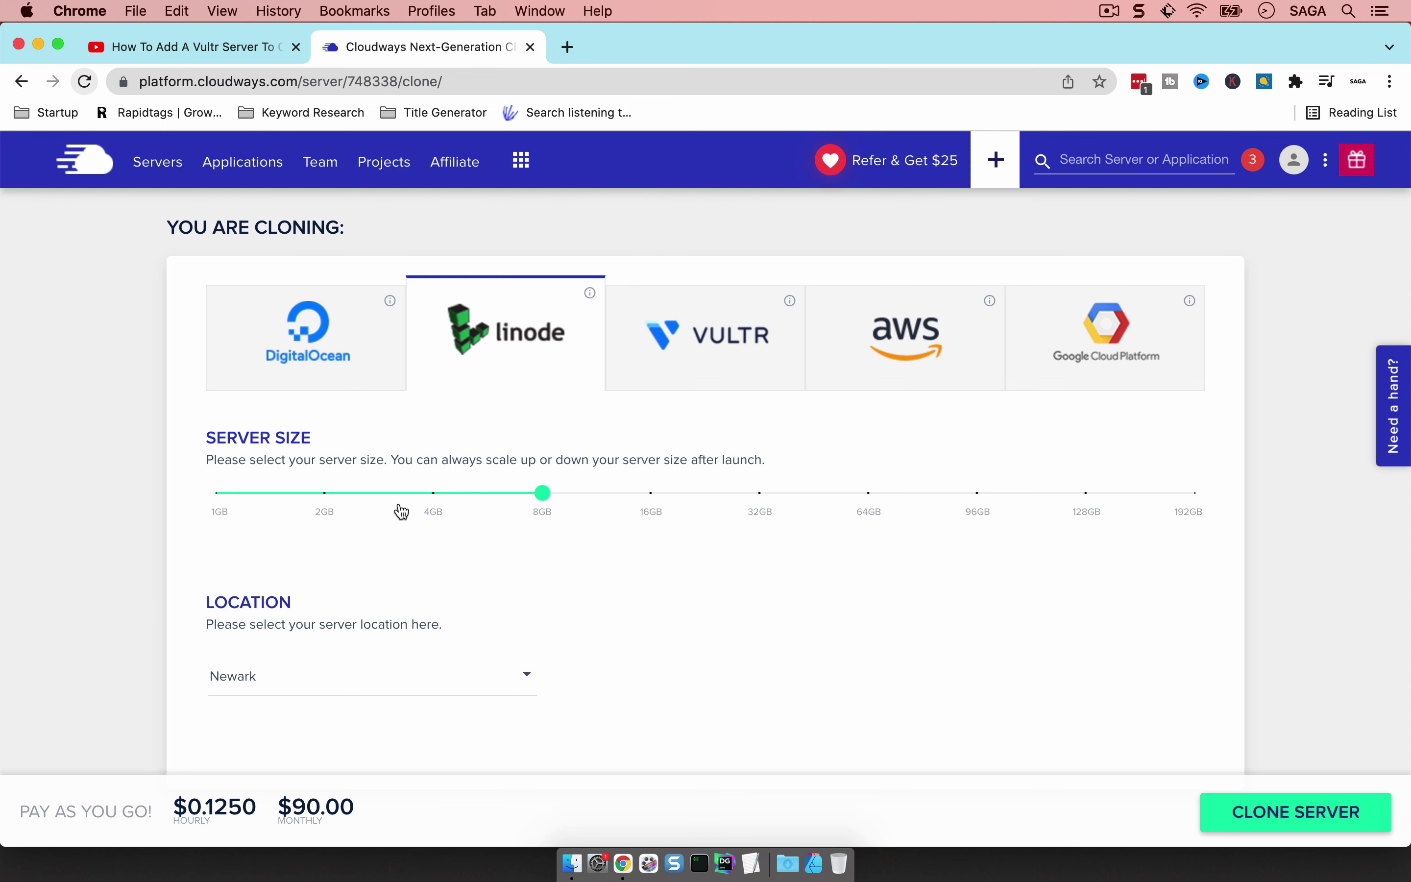
pyautogui.moveTo(541, 506)
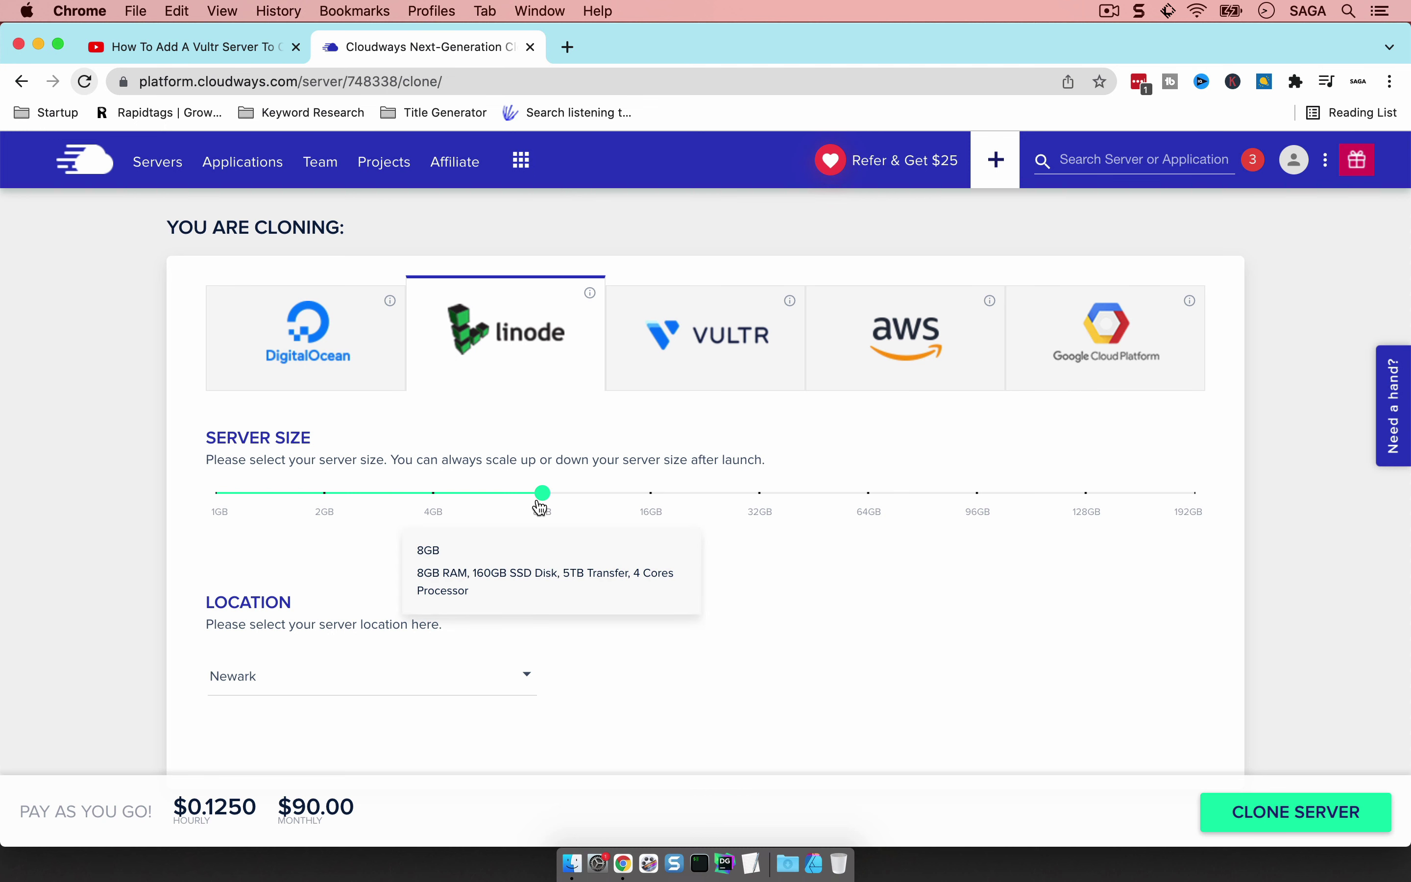
# - Choose Vultr as the clone's provider and compare the prices of its Standard and High Frequency 4GB servers
pyautogui.click(686, 370)
pyautogui.click(307, 515)
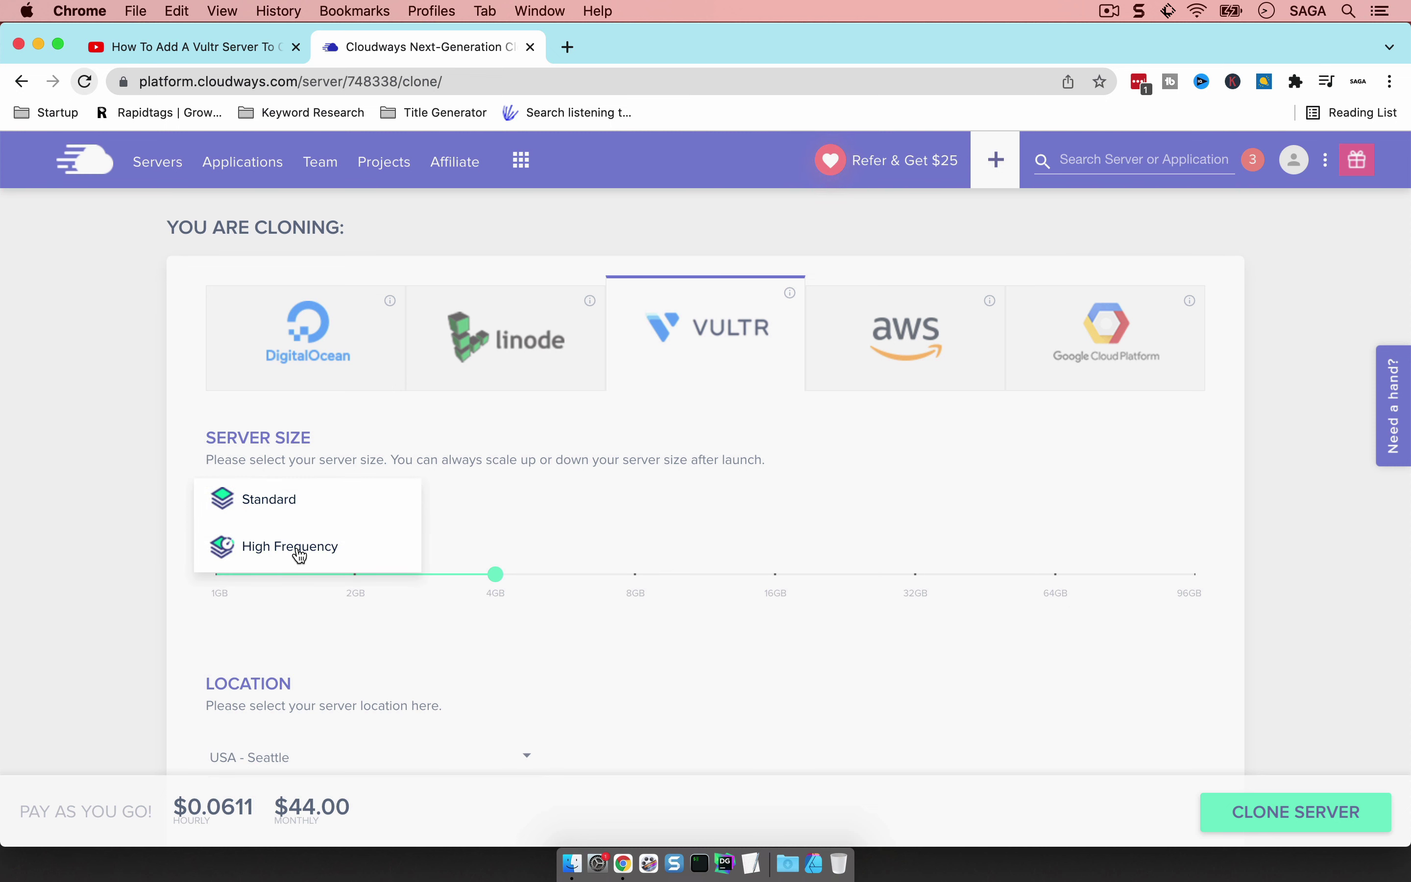
pyautogui.click(302, 548)
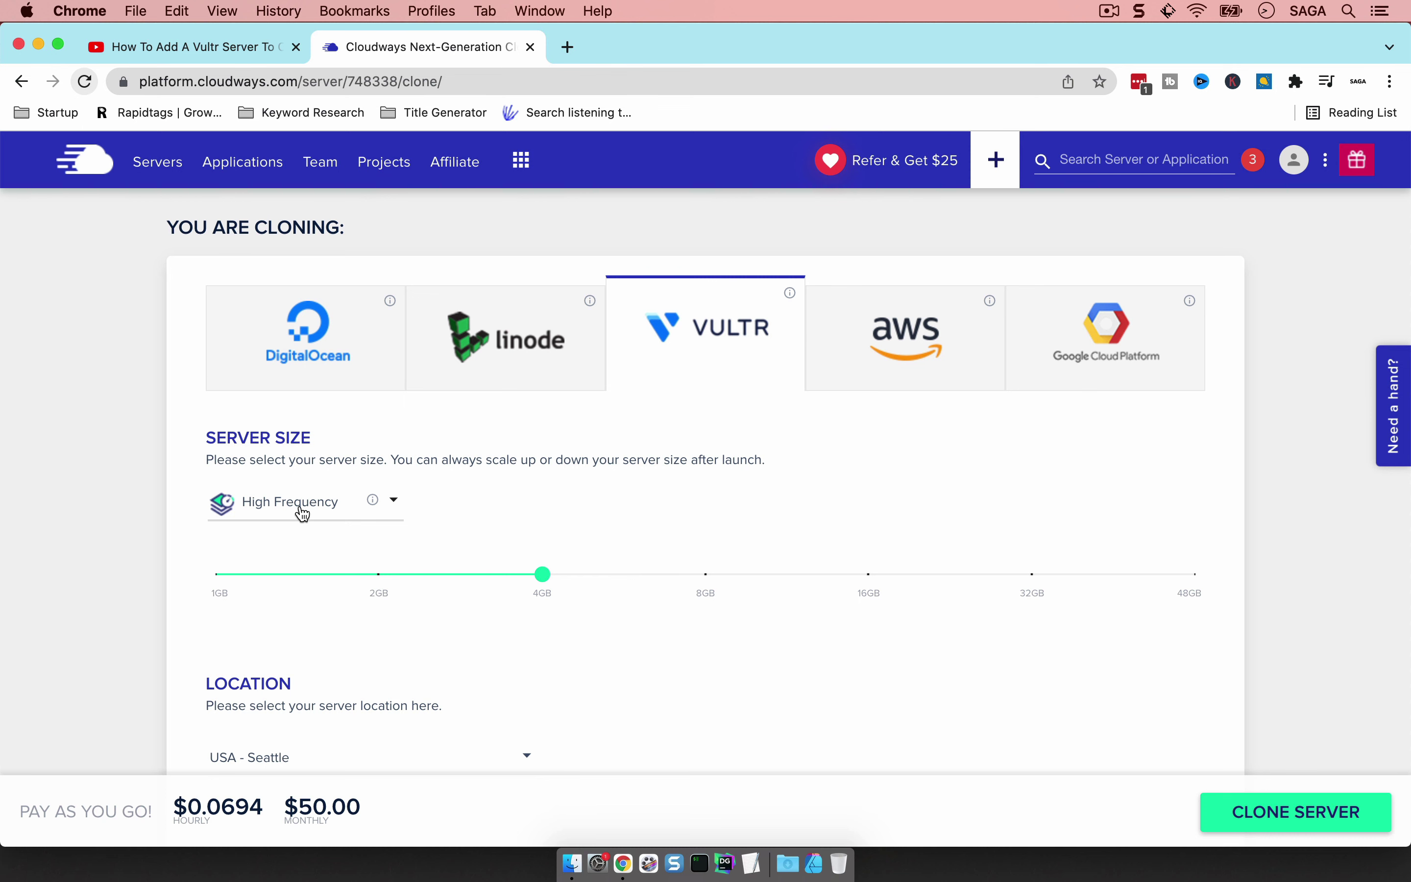
pyautogui.click(283, 495)
pyautogui.click(283, 453)
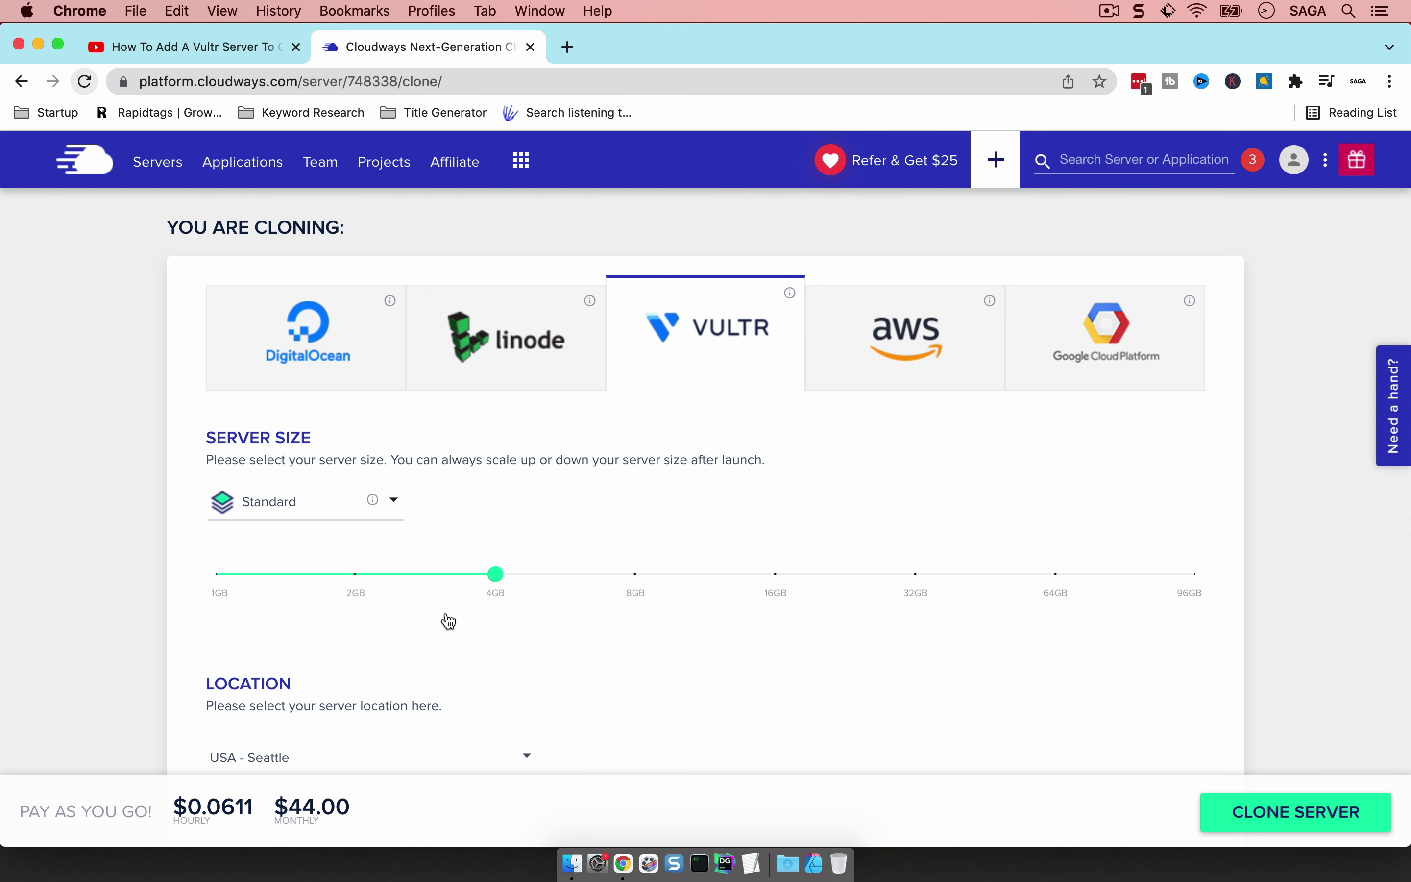
pyautogui.scroll(-3, 446, 620)
pyautogui.click(255, 432)
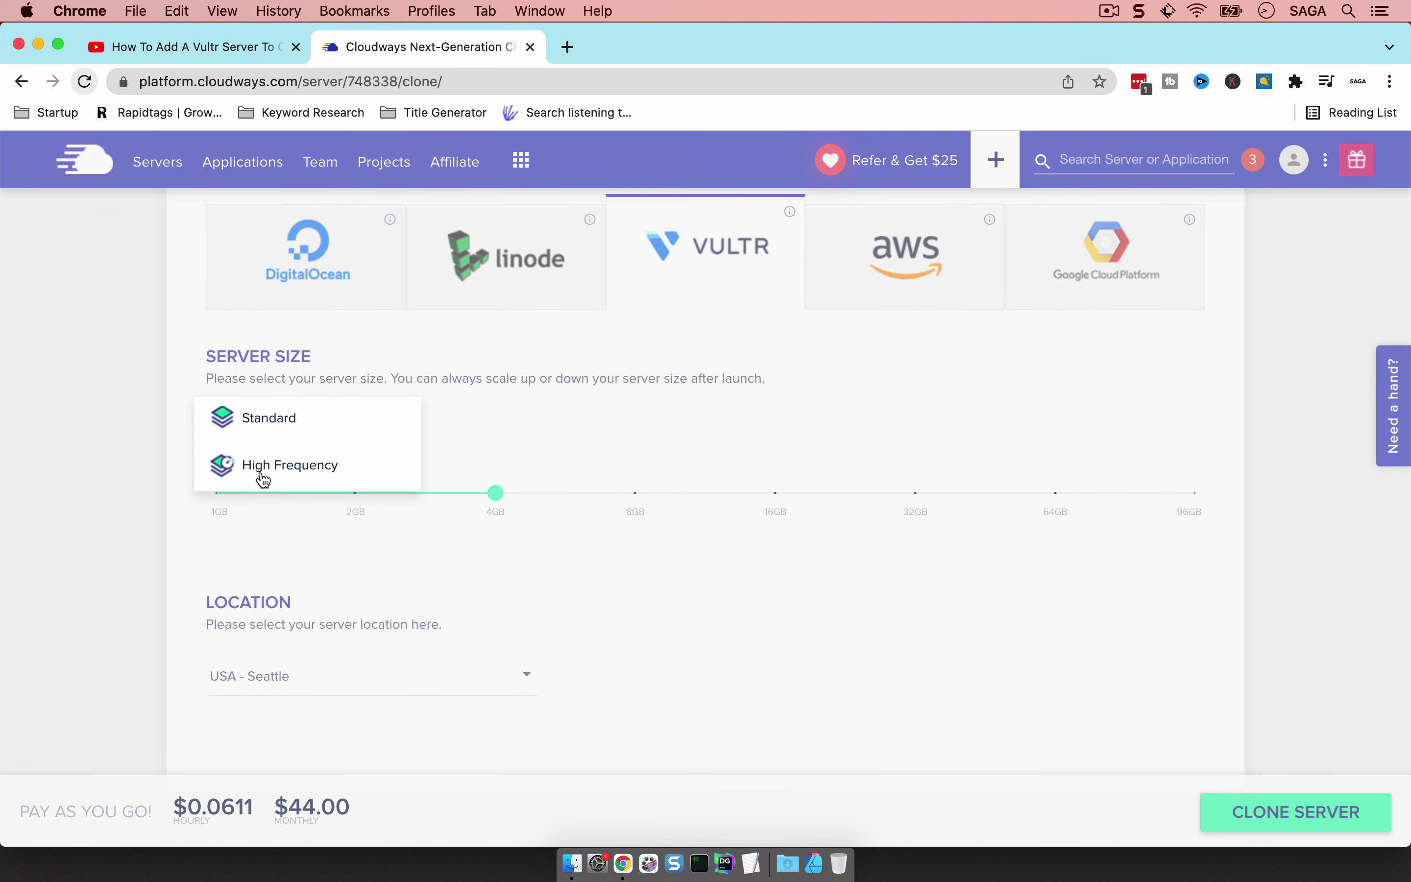
pyautogui.click(260, 469)
pyautogui.click(337, 431)
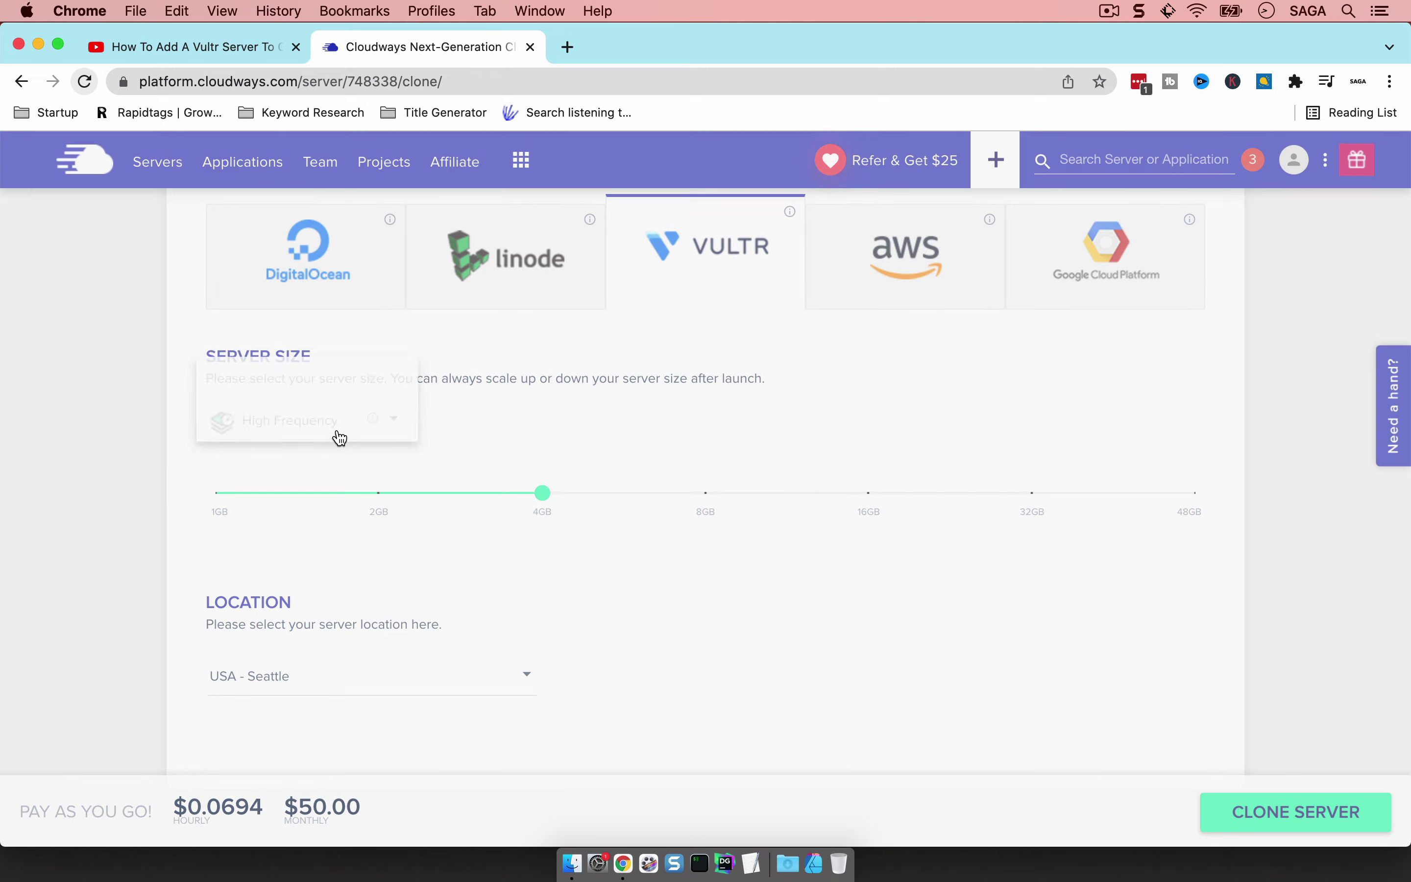
pyautogui.click(320, 374)
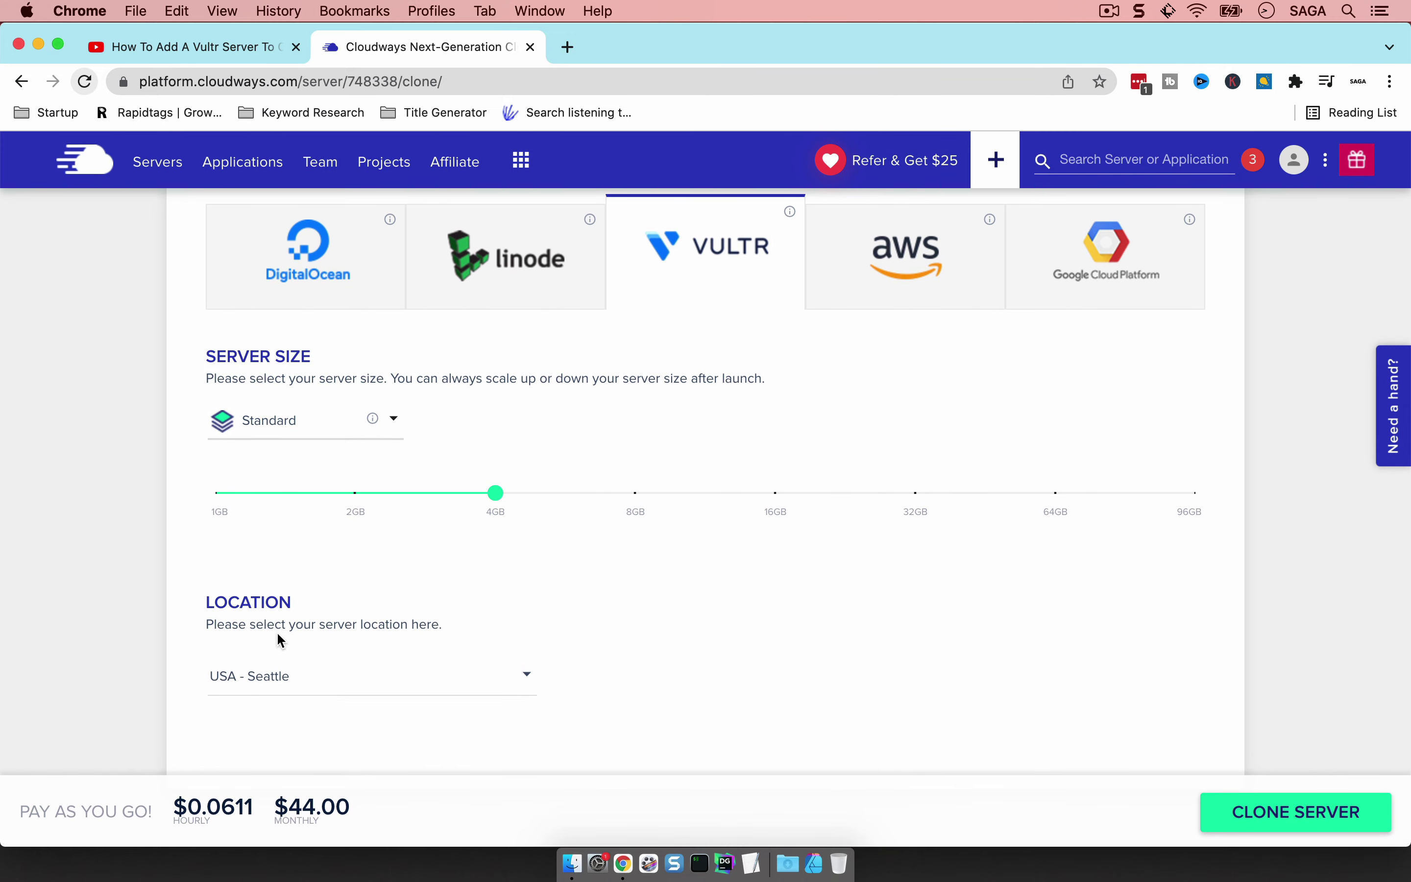
# - Check Linode's clone settings, and review DigitalOcean's server size, location and block storage options
pyautogui.click(508, 300)
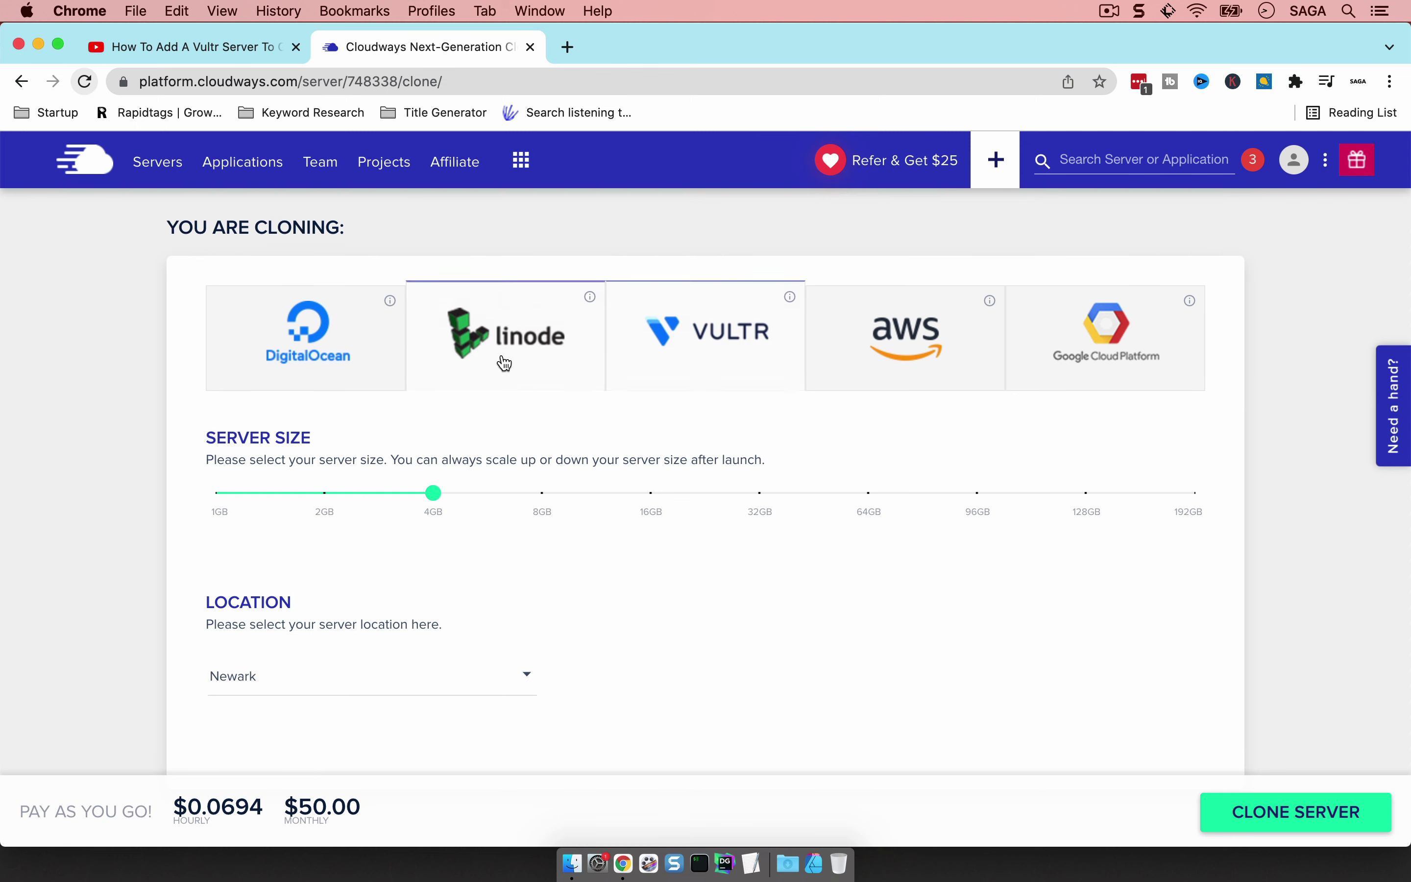
pyautogui.click(292, 341)
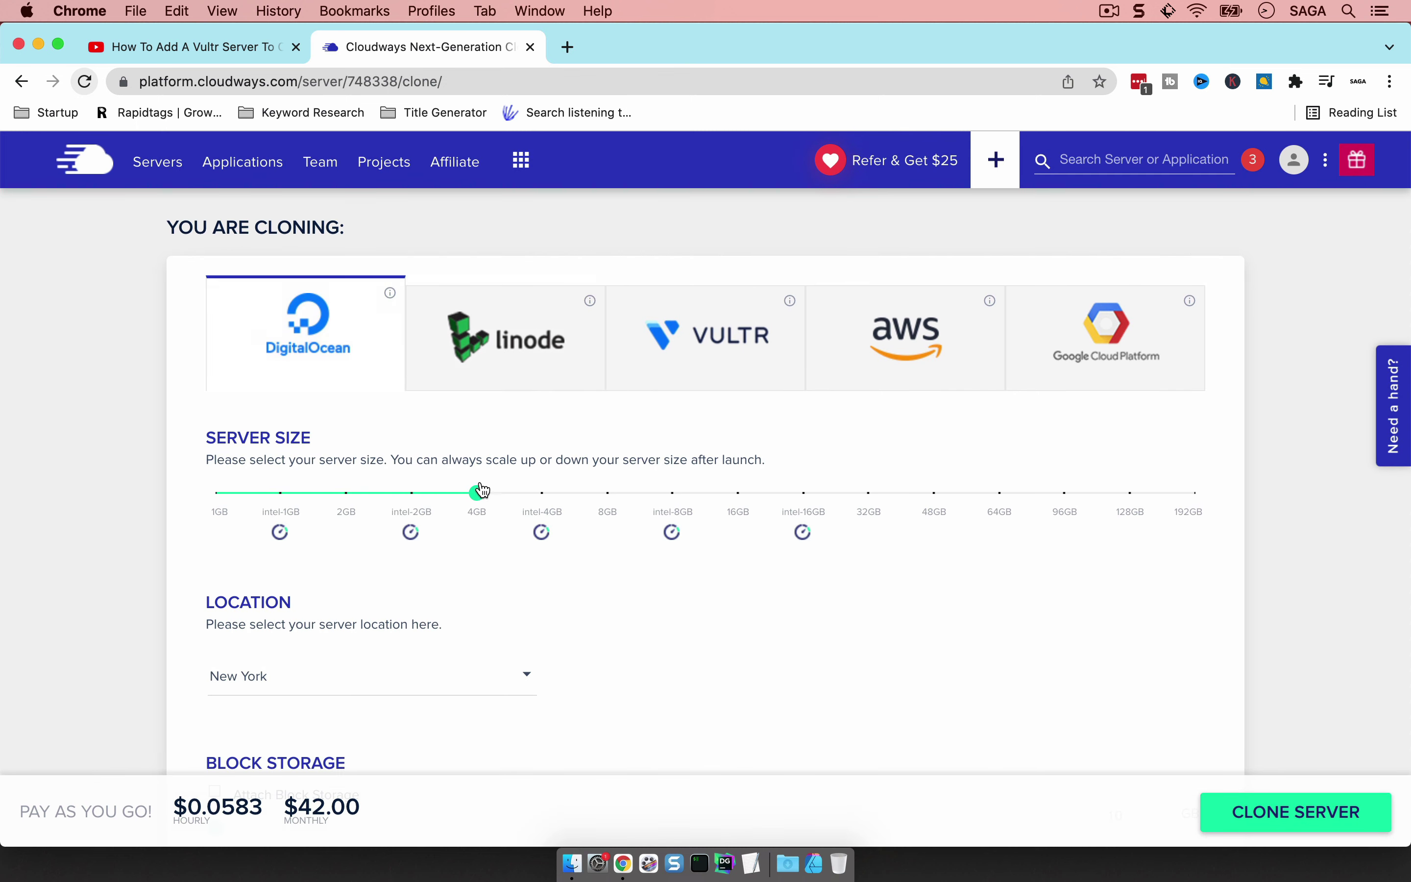
pyautogui.scroll(-3, 499, 495)
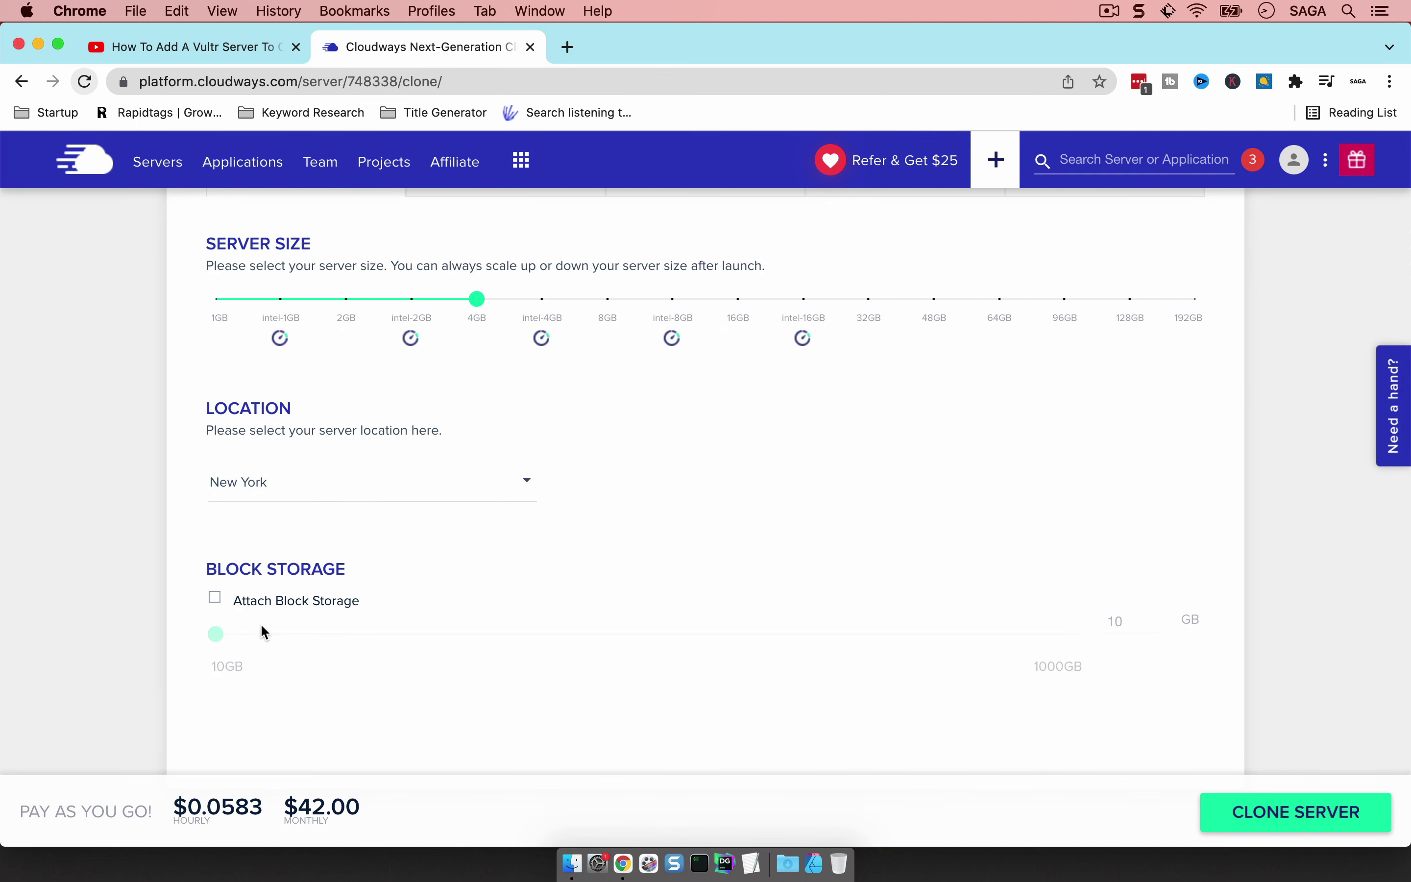
pyautogui.scroll(3, 281, 617)
pyautogui.scroll(2, 282, 616)
pyautogui.scroll(-1, 285, 659)
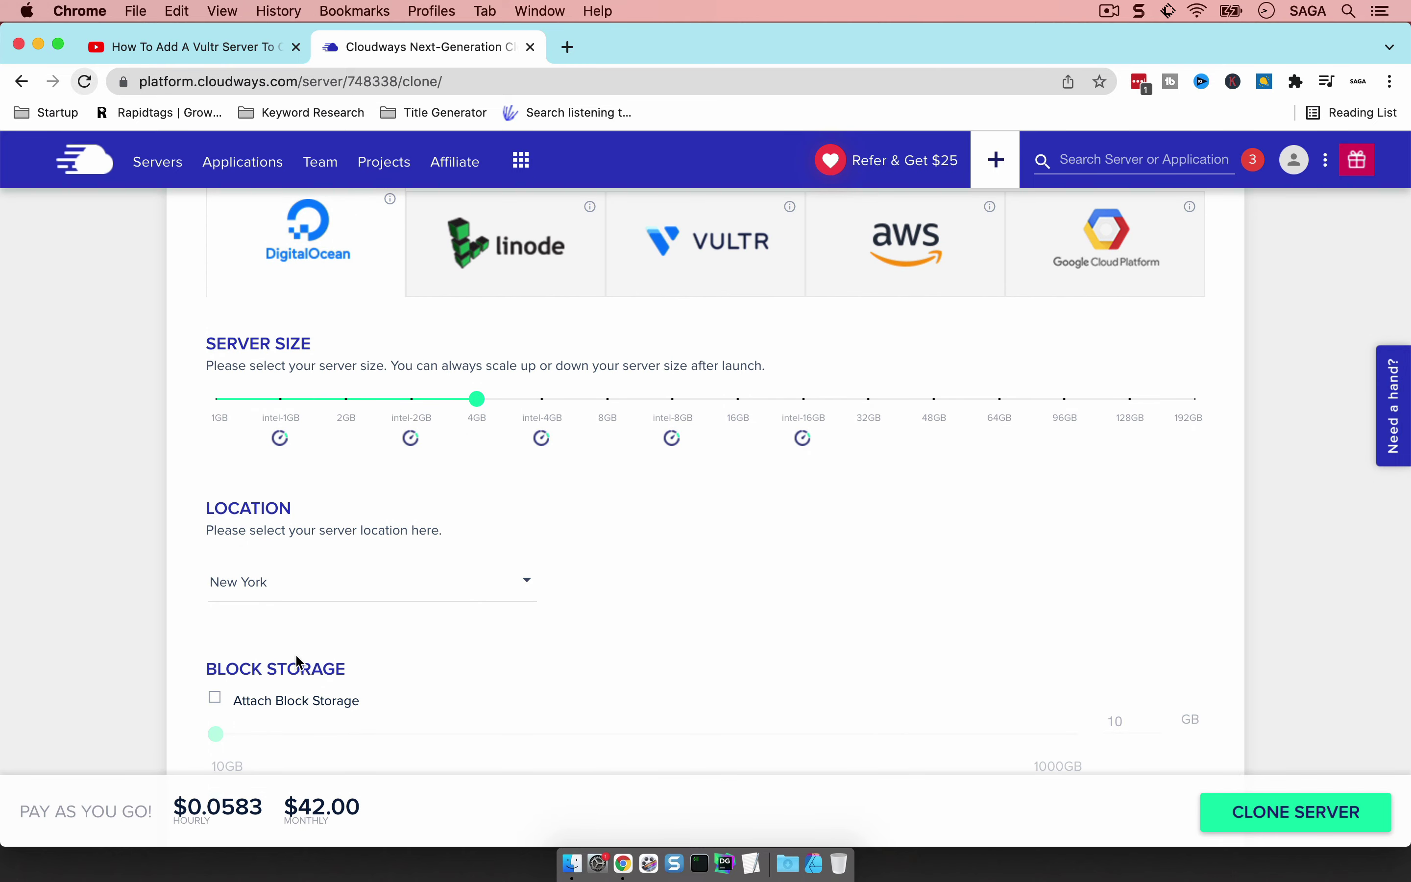
# - Review the default 4GB plans and locations for cloning to Linode and Vultr
pyautogui.click(490, 276)
pyautogui.scroll(2, 488, 275)
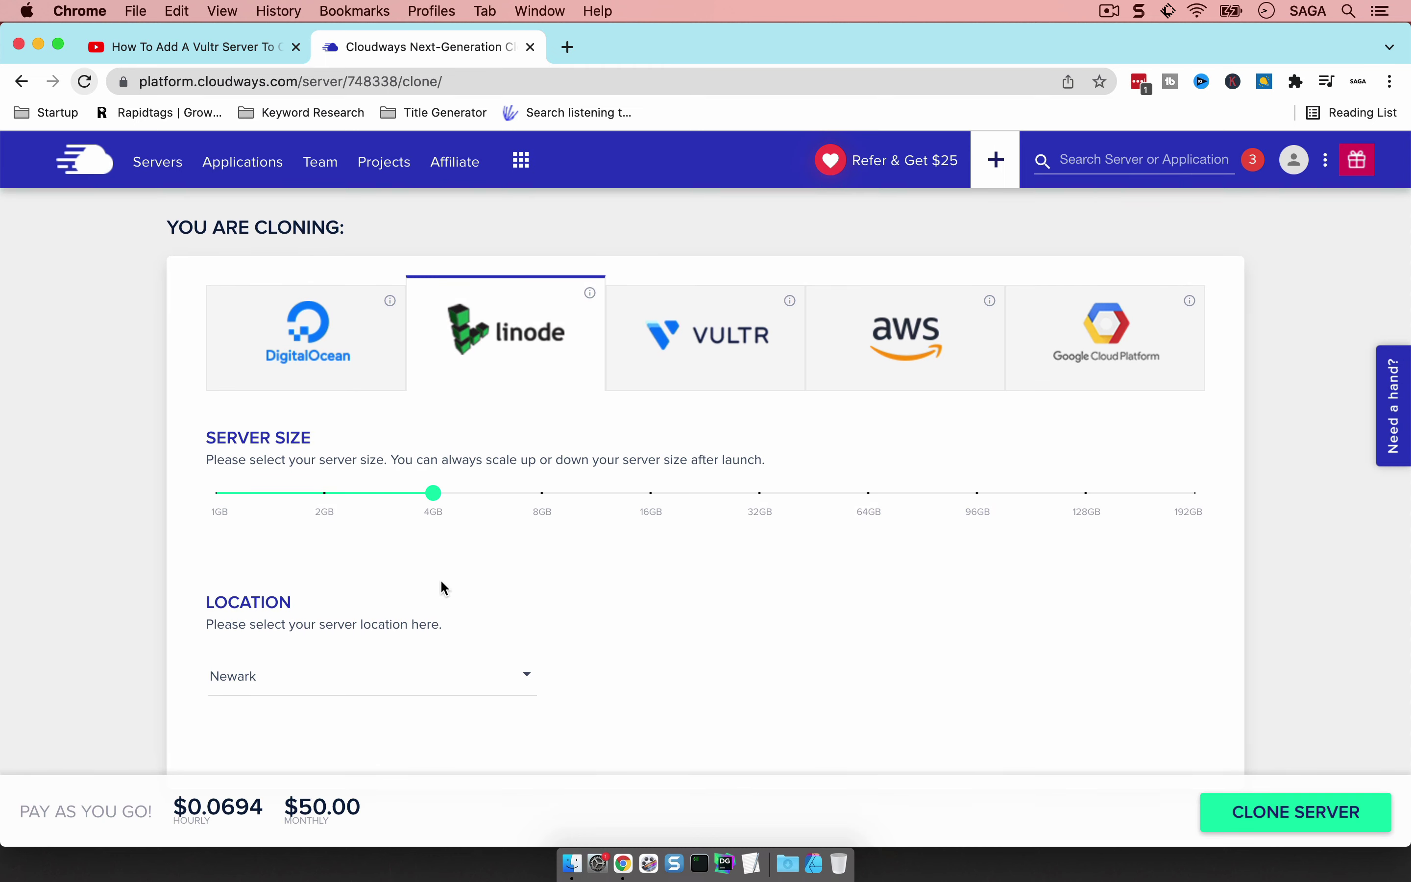
pyautogui.click(703, 364)
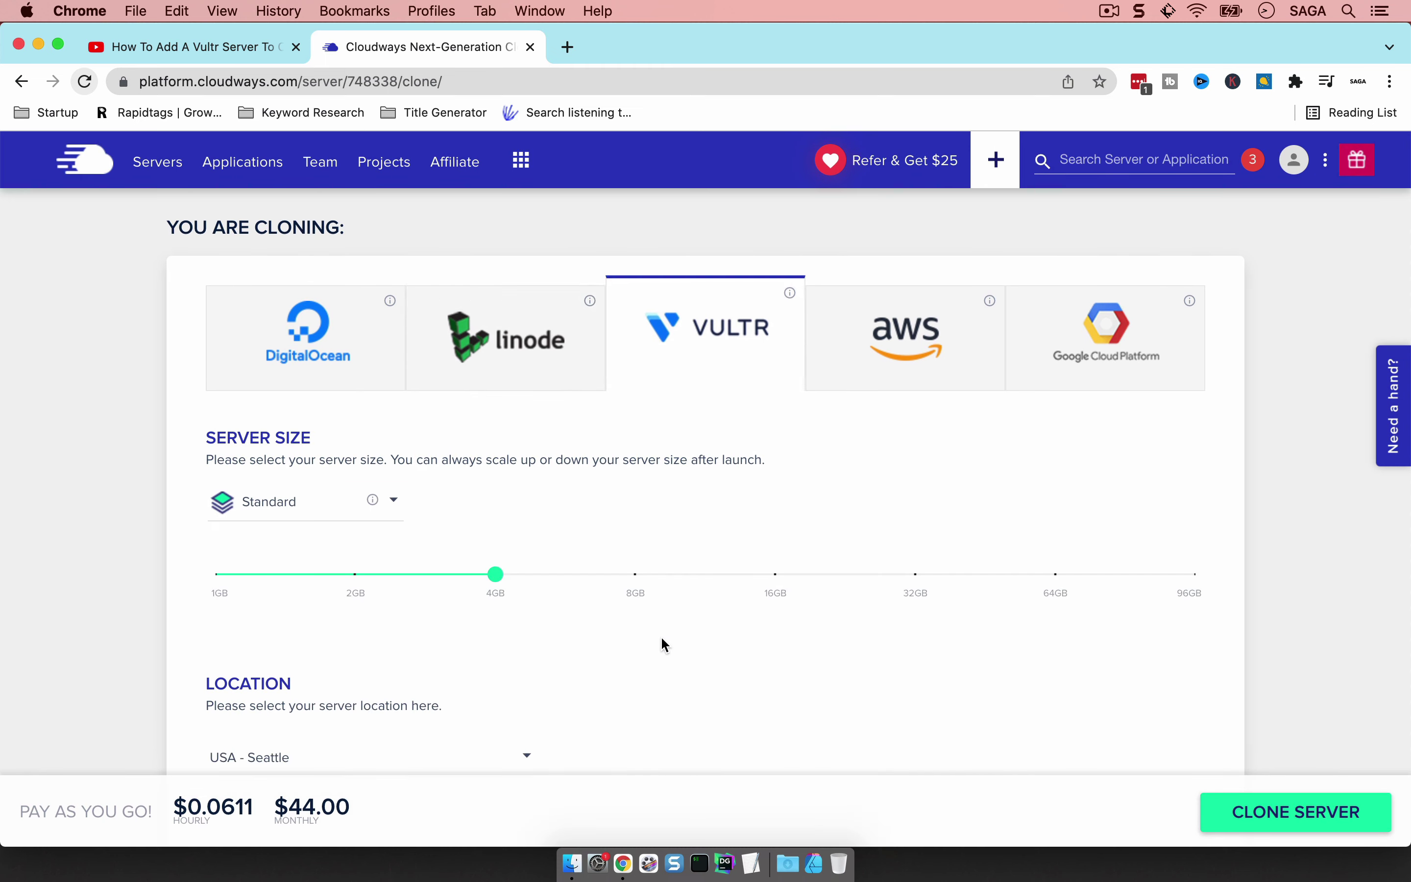
pyautogui.scroll(-2, 660, 635)
pyautogui.scroll(3, 381, 692)
# - Choose DigitalOcean with the standard 1GB size and the New York location, and clone the server
pyautogui.click(314, 385)
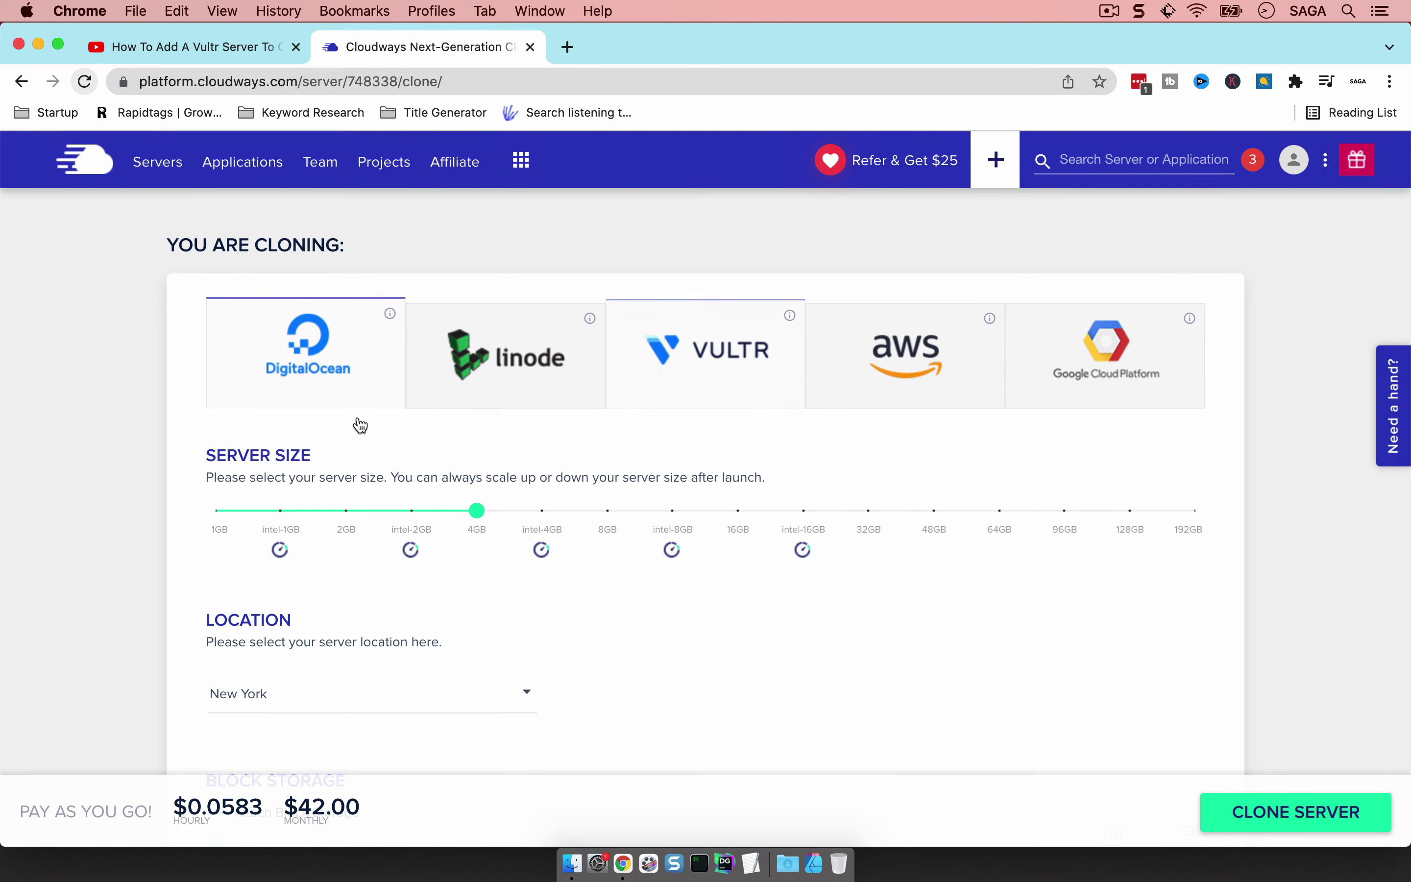
pyautogui.scroll(-3, 651, 599)
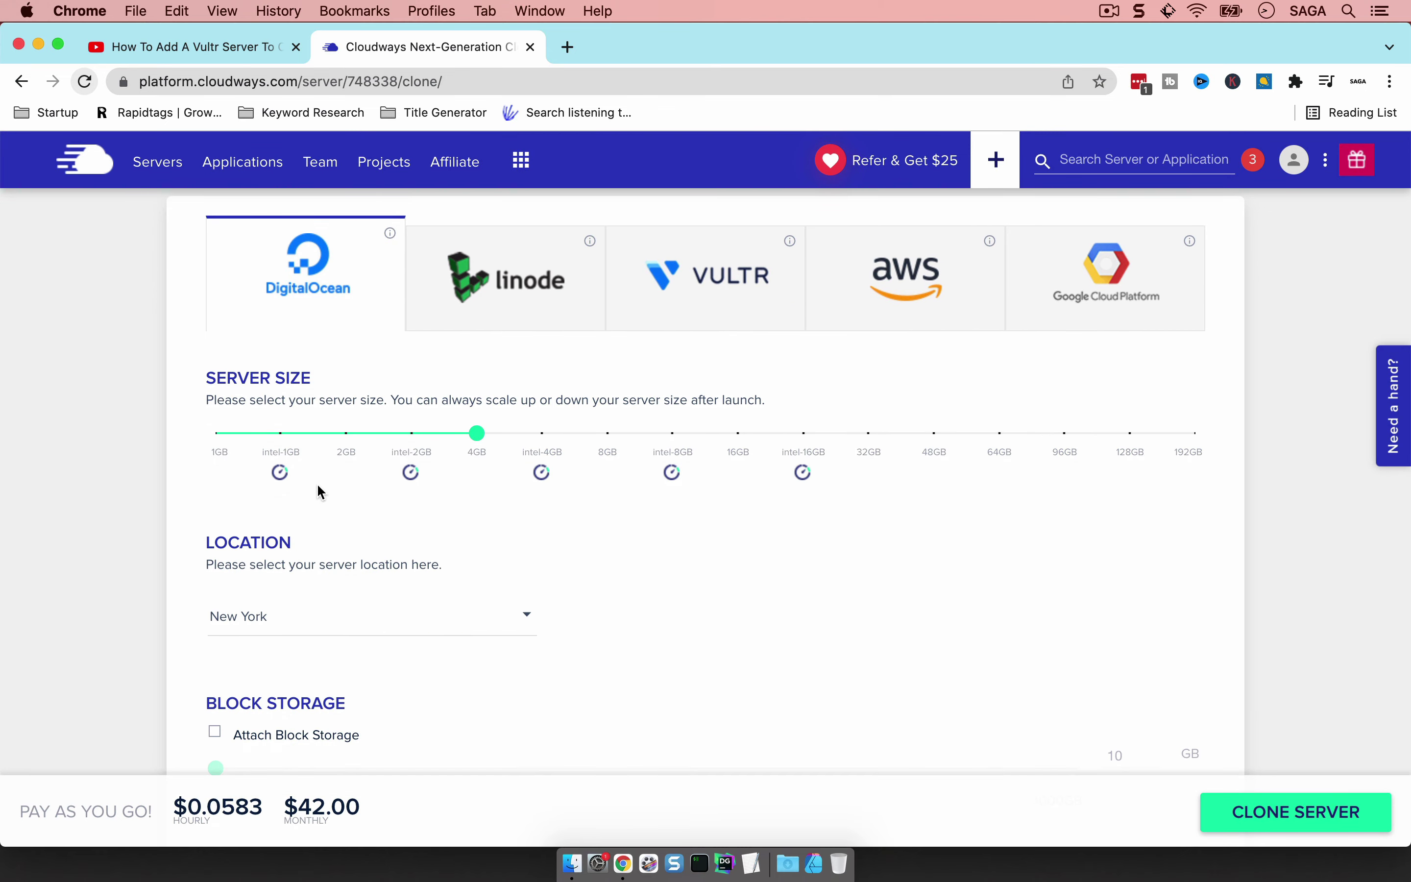
pyautogui.click(216, 432)
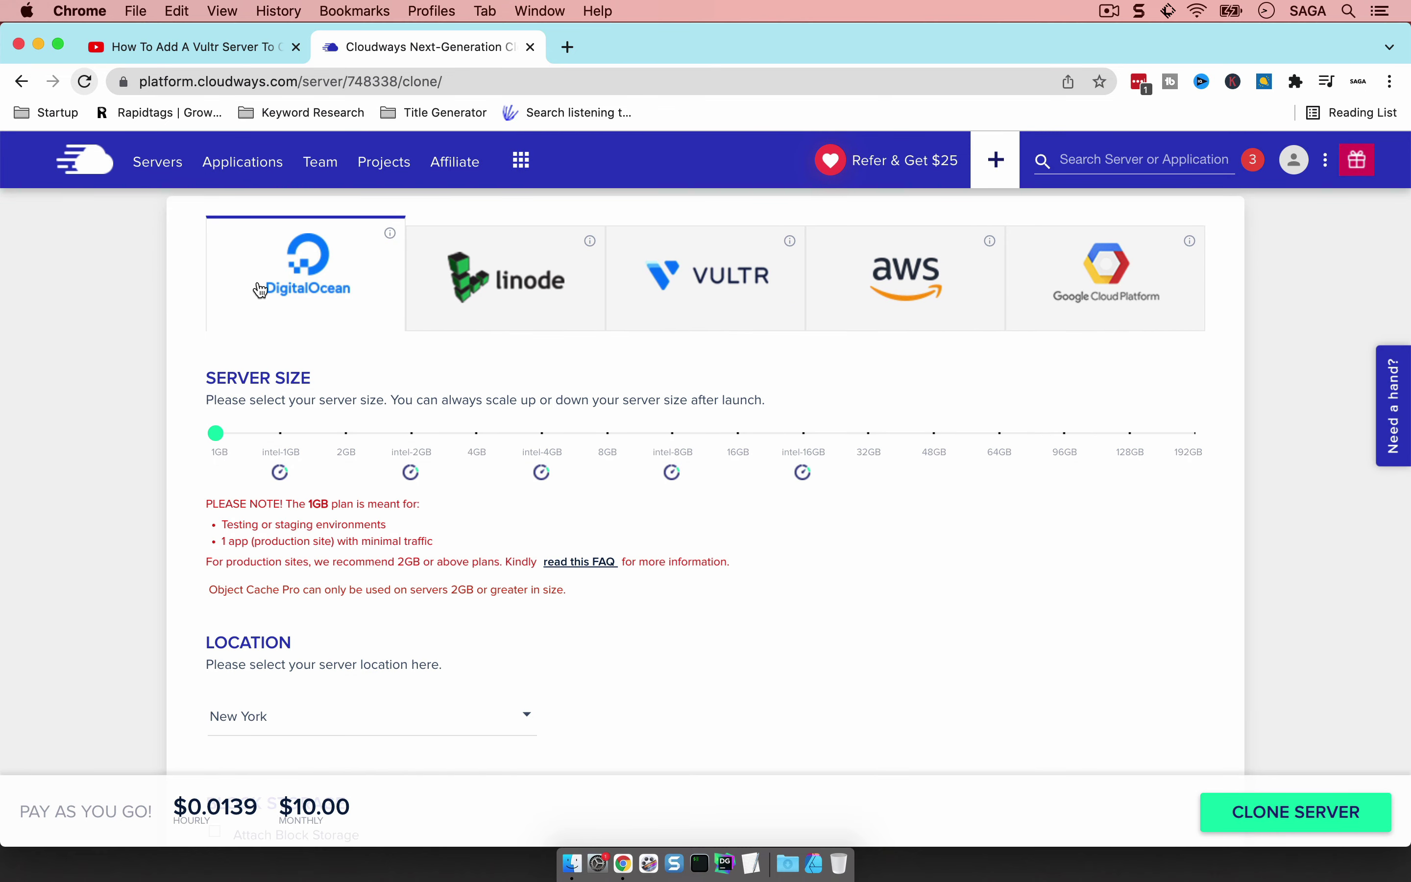
pyautogui.scroll(-5, 285, 402)
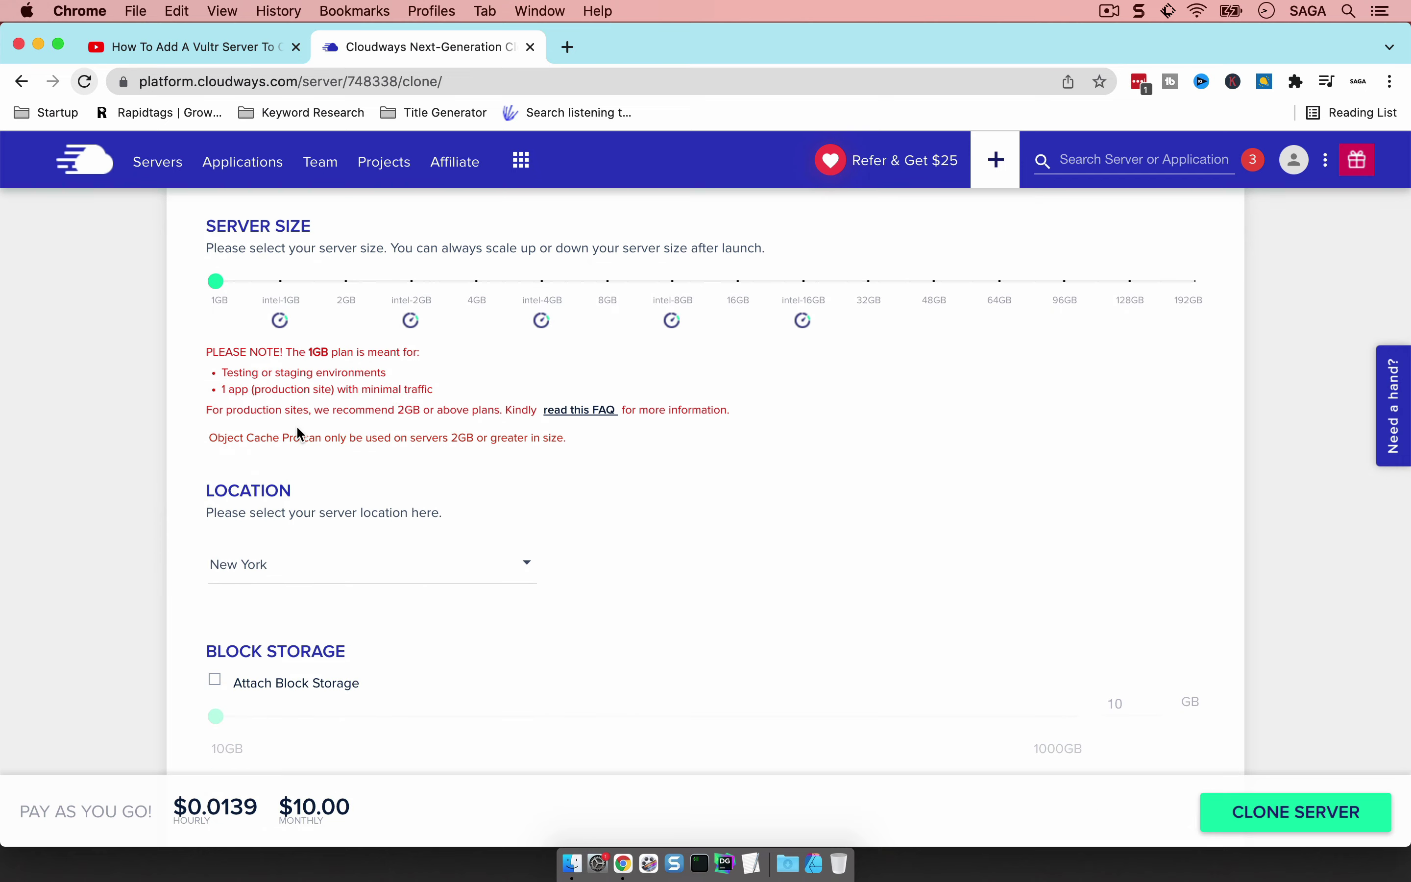
pyautogui.scroll(5, 299, 432)
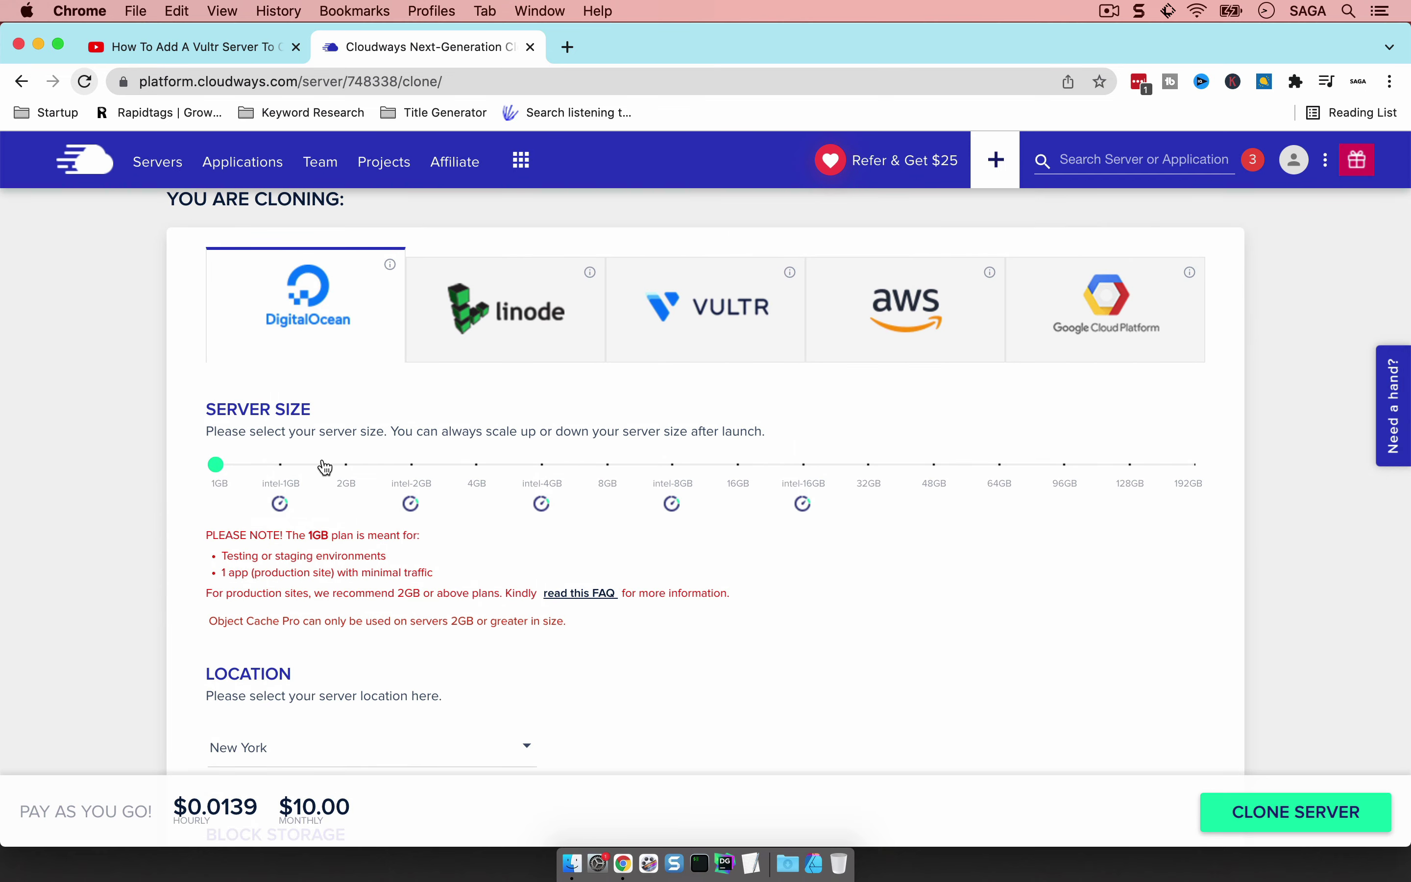
pyautogui.scroll(-7, 324, 463)
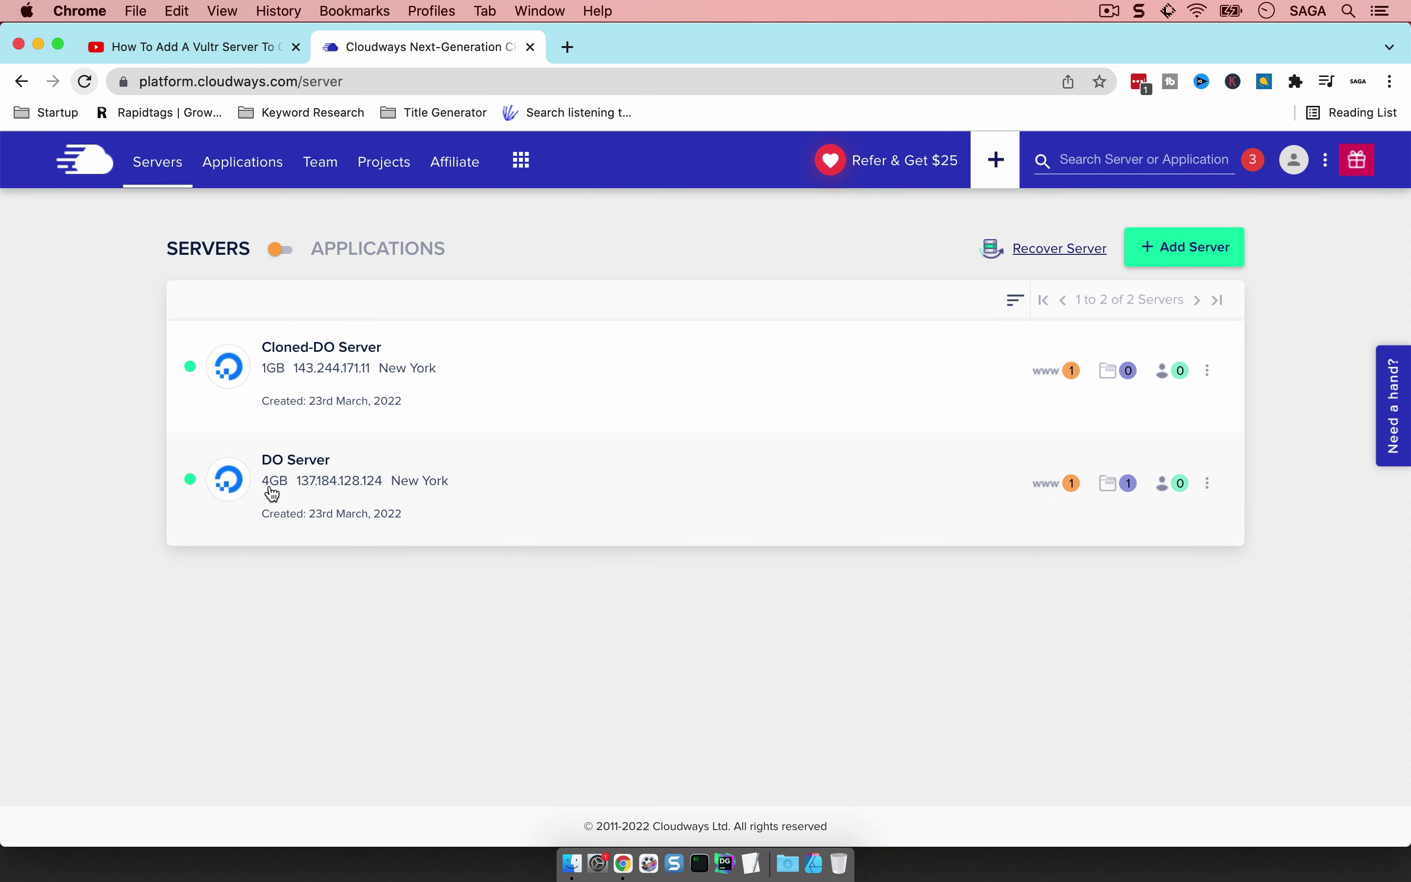
# - Examine the Cloned-DO Server's RAM, CPU, disk and bandwidth usage in Monitoring
pyautogui.click(279, 379)
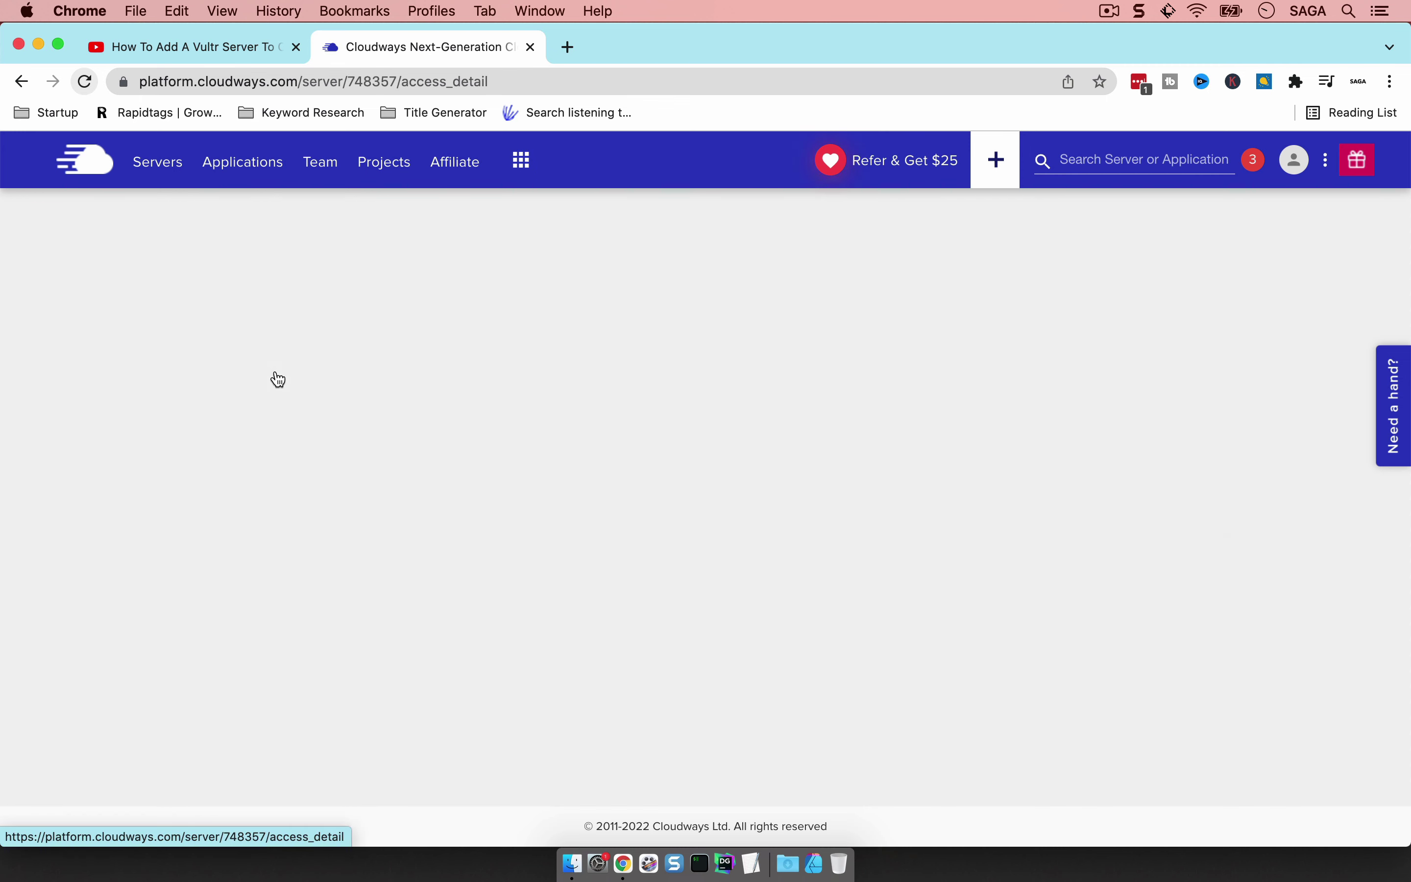
pyautogui.click(248, 404)
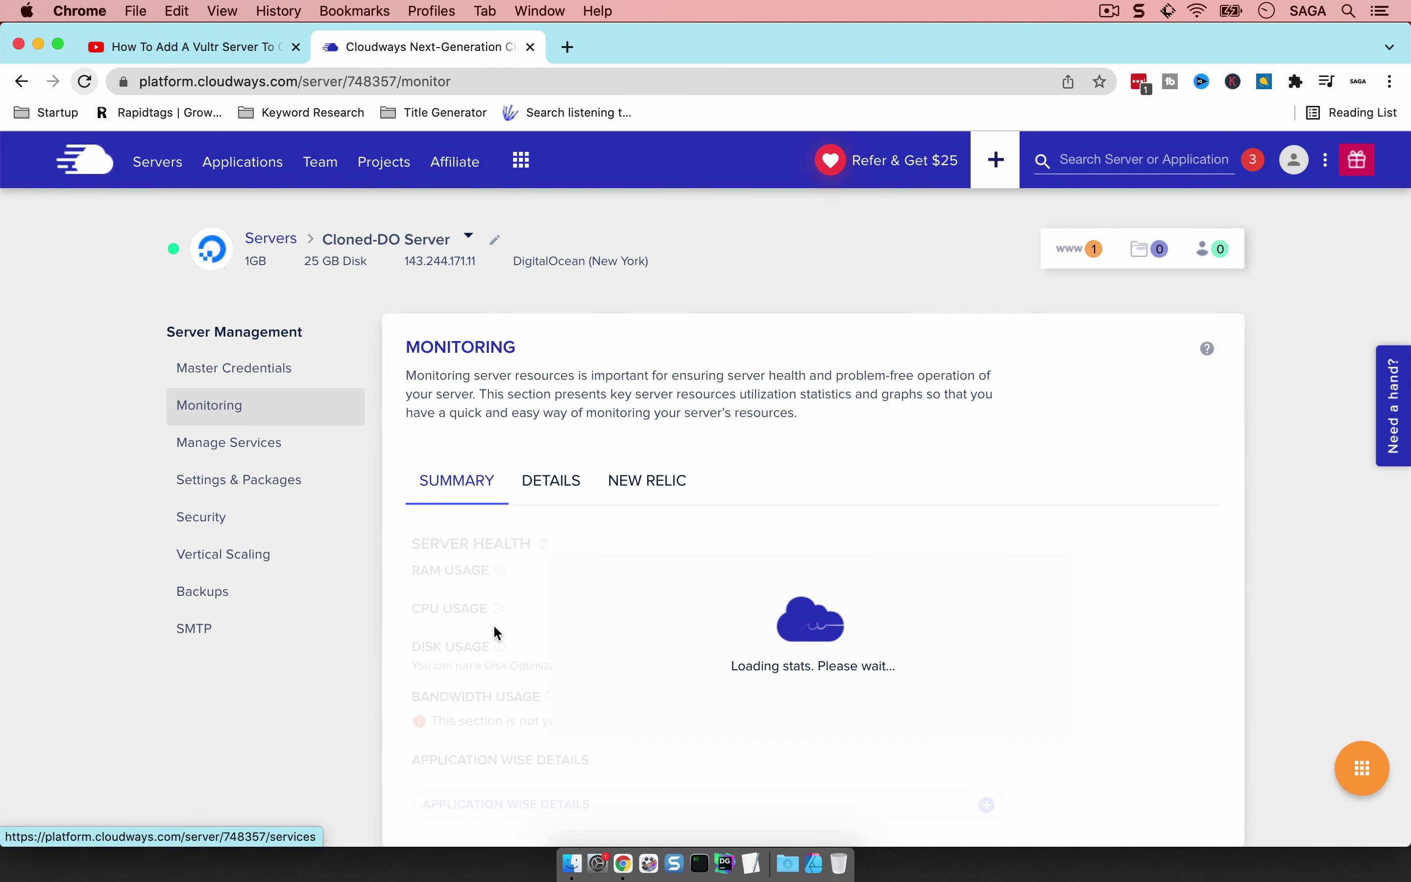
pyautogui.scroll(-2, 493, 618)
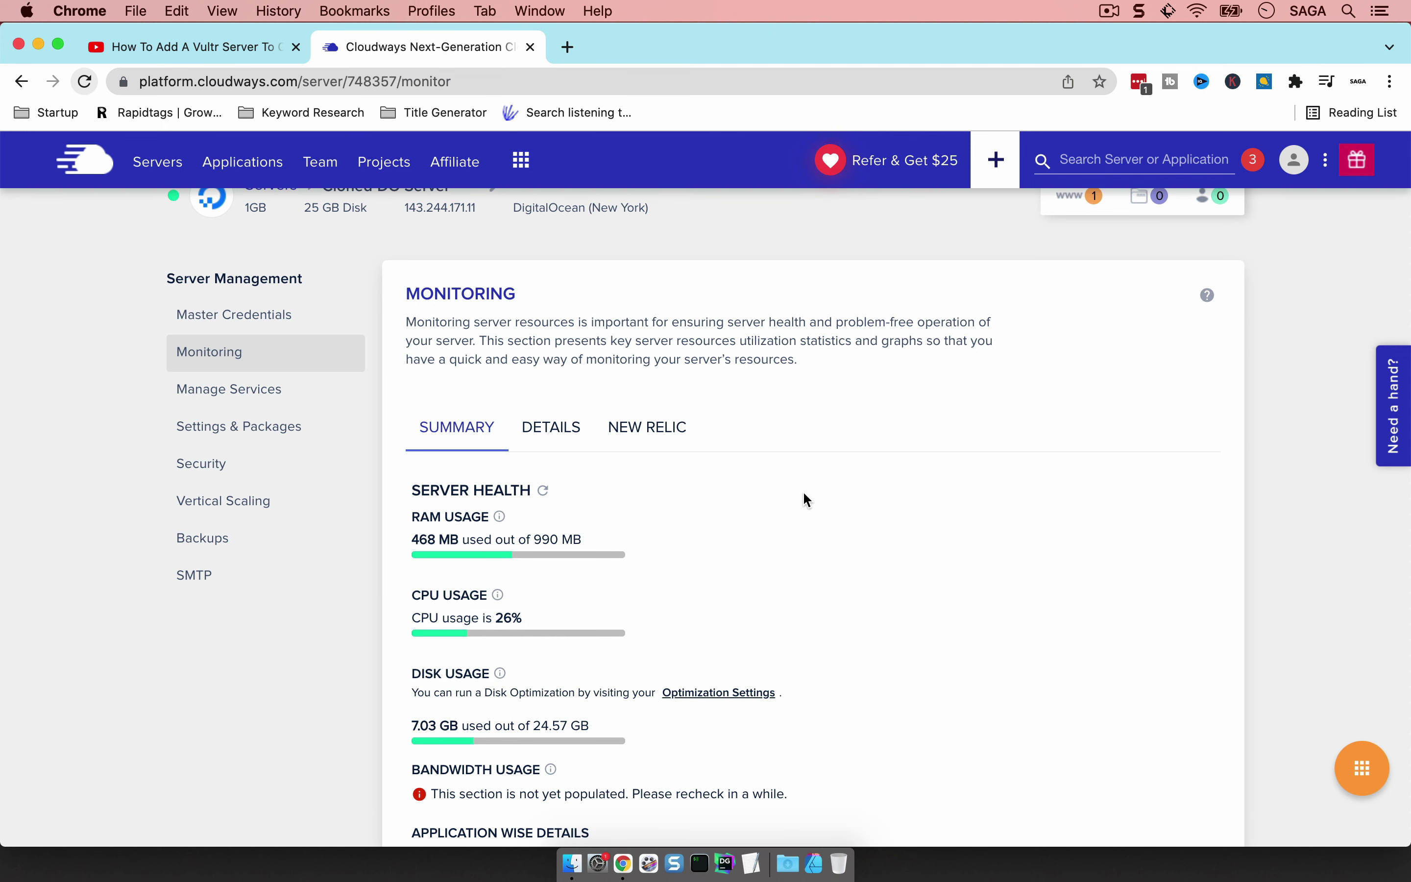
pyautogui.scroll(1, 822, 443)
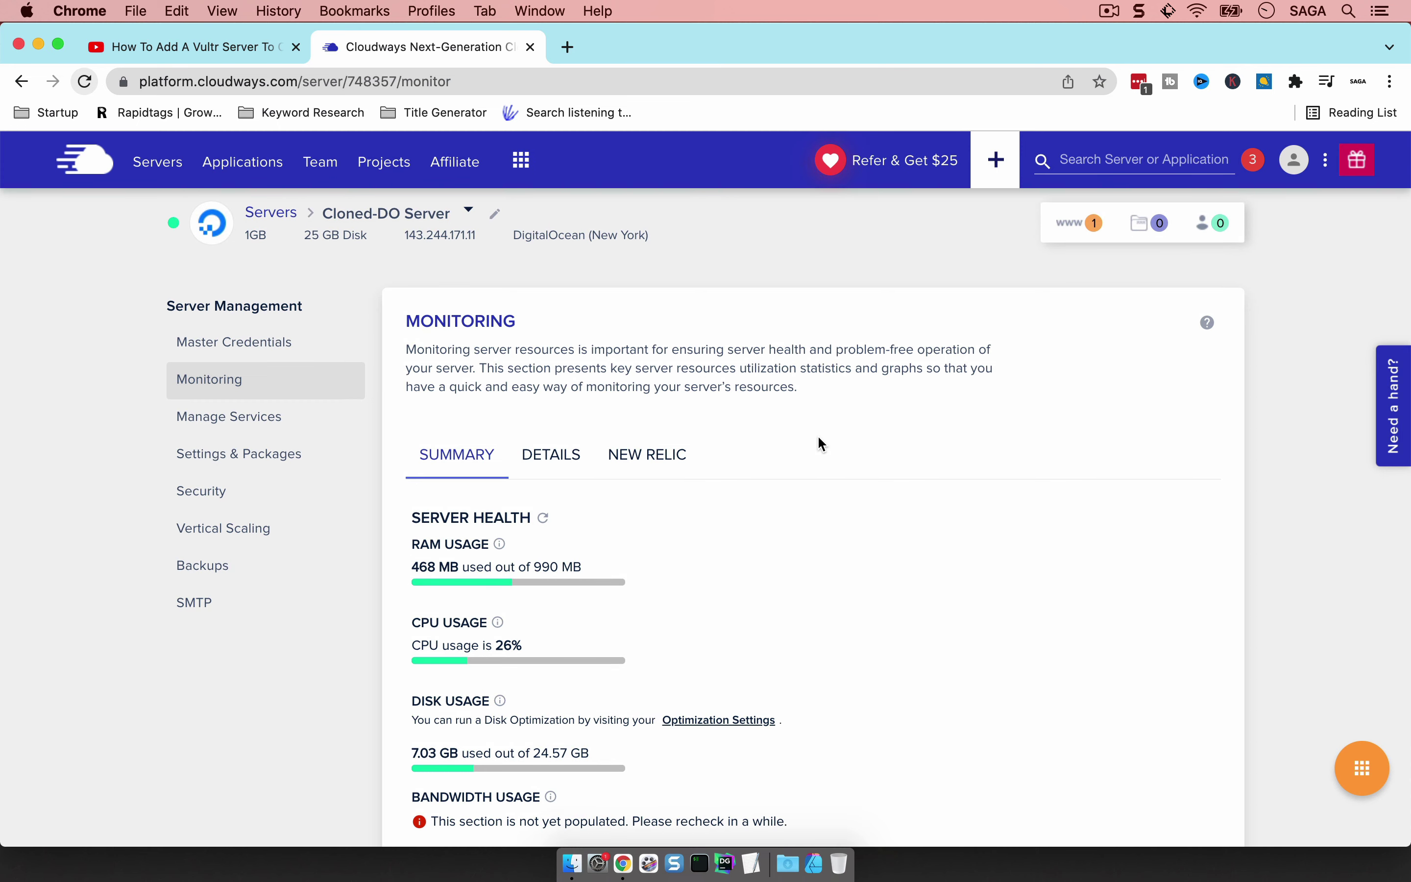